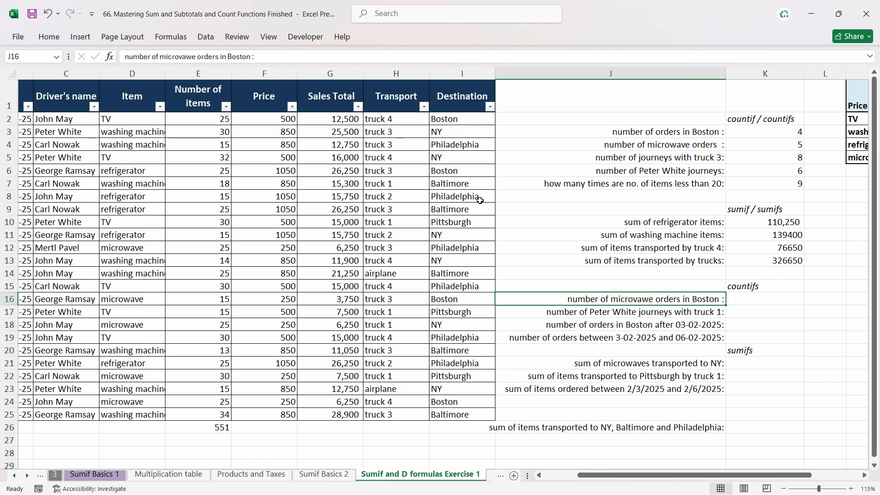
Begin a COUNTIFS formula in K16 with the Item range and the criterion "Microwave"
left_click(761, 304)
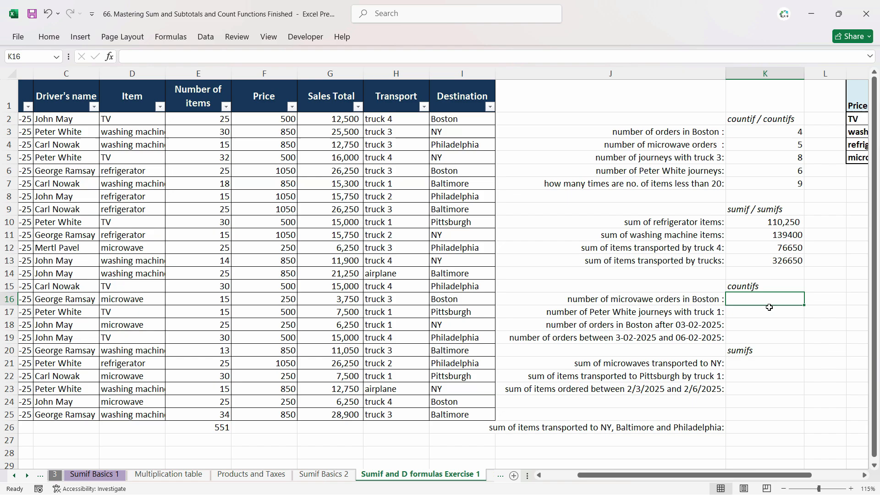
type("=countig")
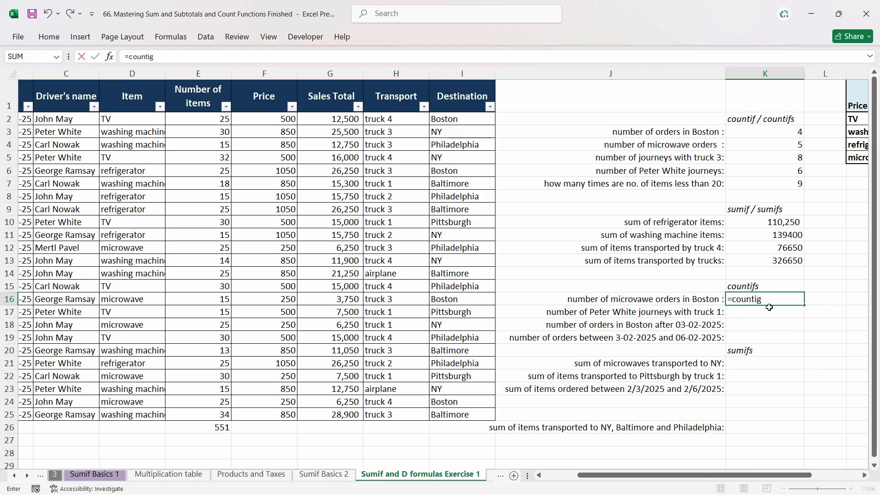
key("BackSpace")
type("fs")
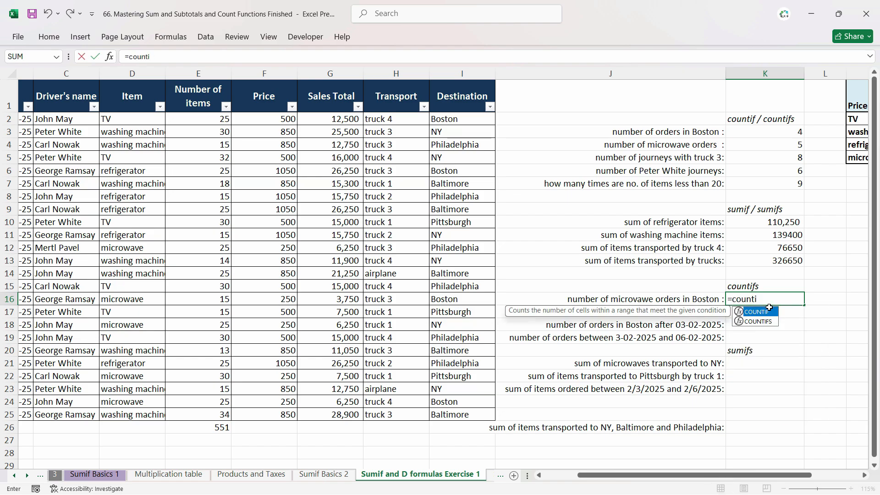
key("Tab")
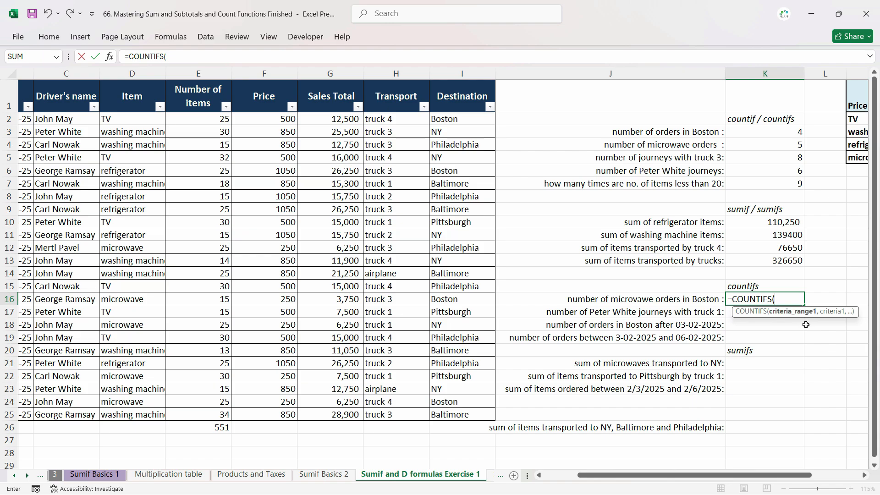
type("item")
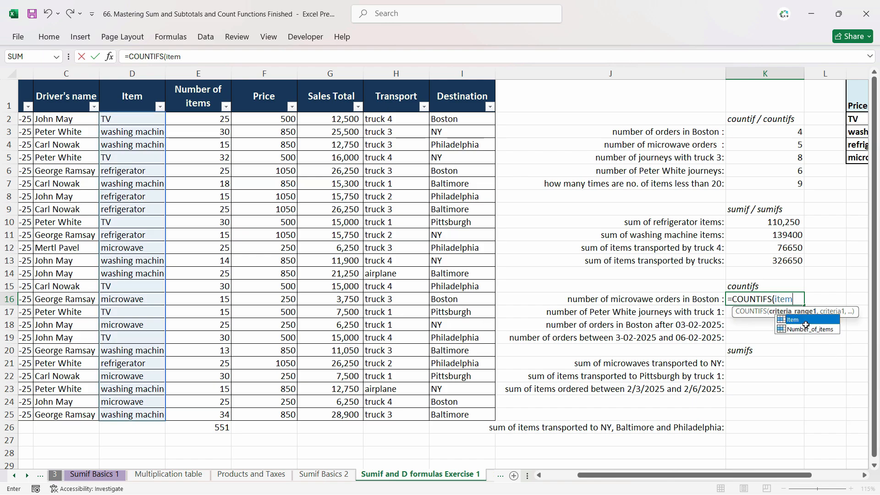
double_click(806, 323)
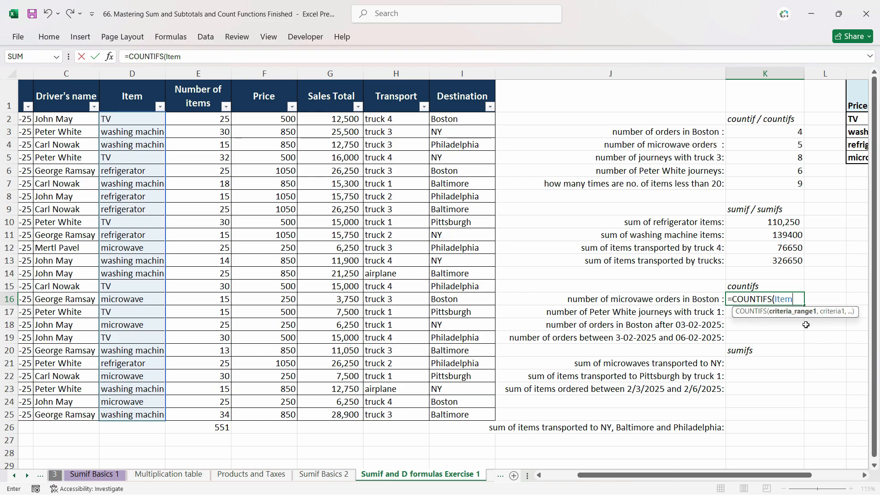
type(",")
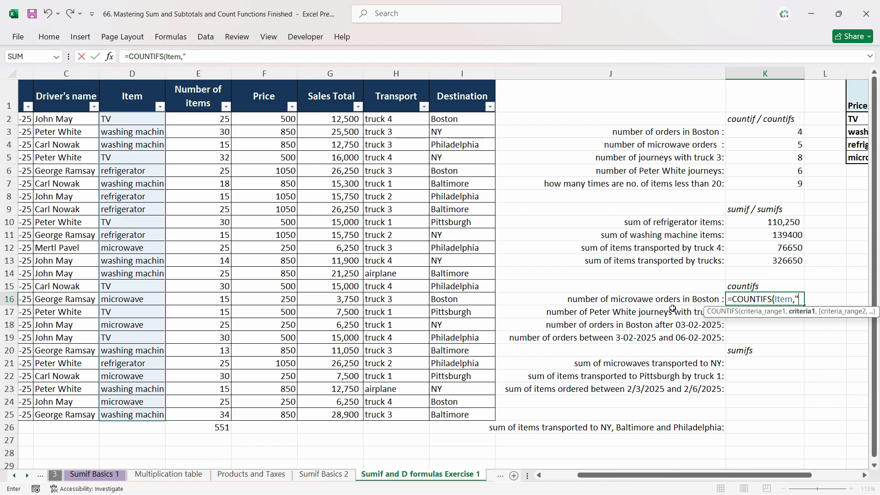
type("Microwave\"")
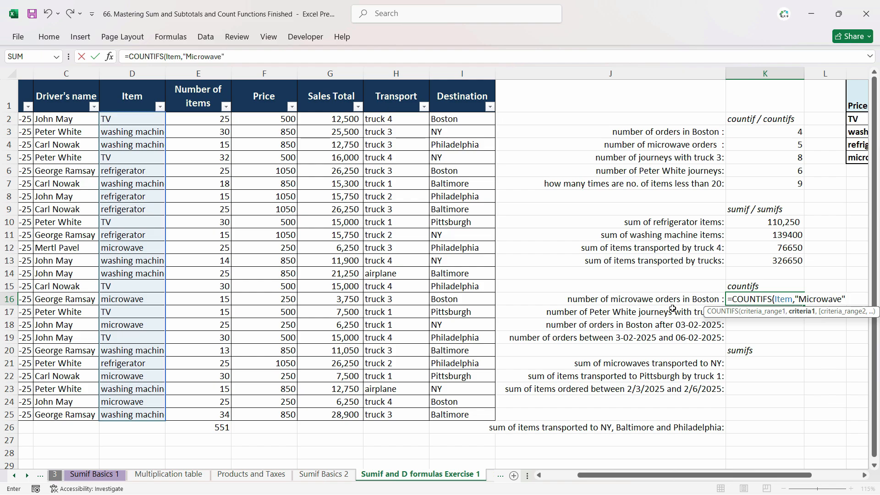
type(",")
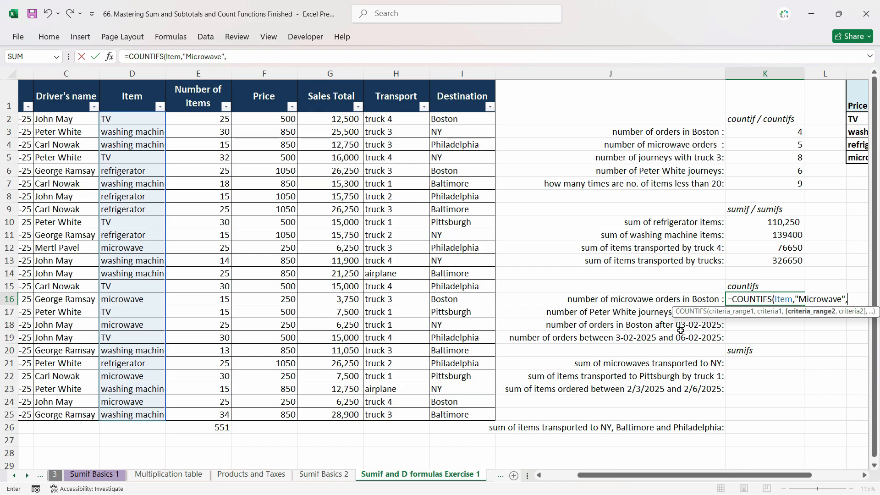
Complete the K16 formula with the Destination range and the criterion "Boston"
type("des")
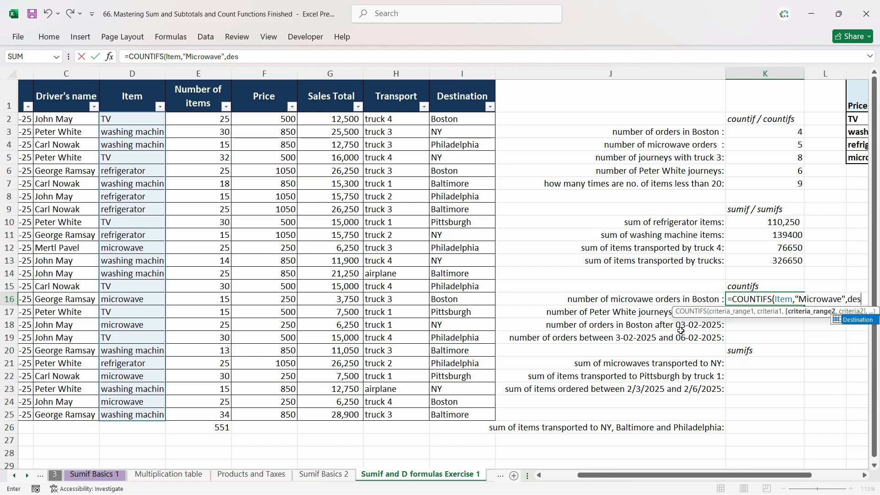
key("Tab")
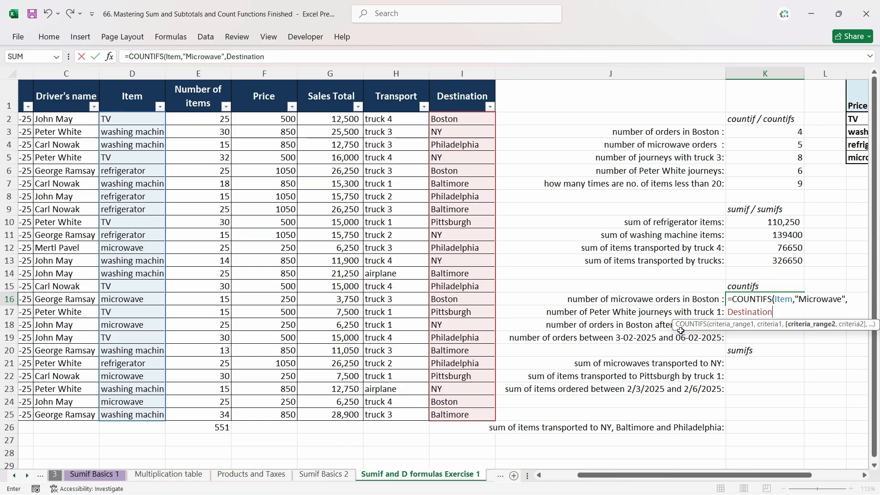
type(",")
type("\"Boston")
type(":")
key("Return")
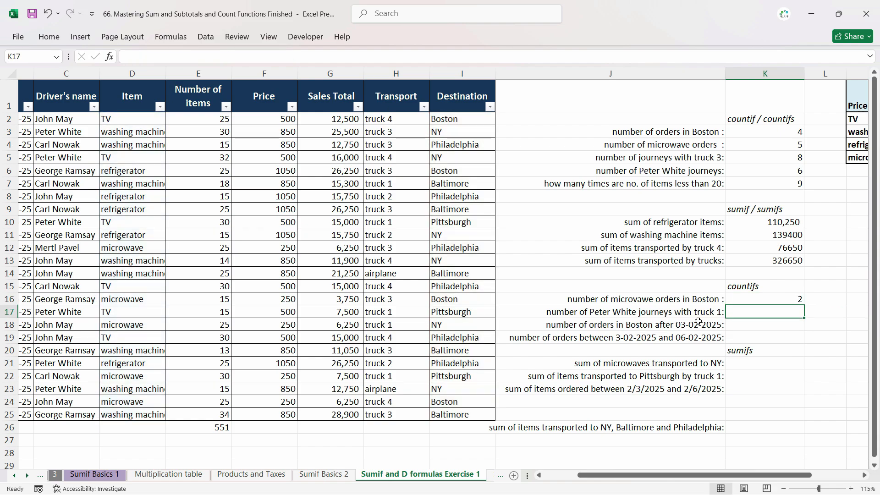
Filter the order table to microwave items with Boston as the destination to check the K16 count
left_click(770, 293)
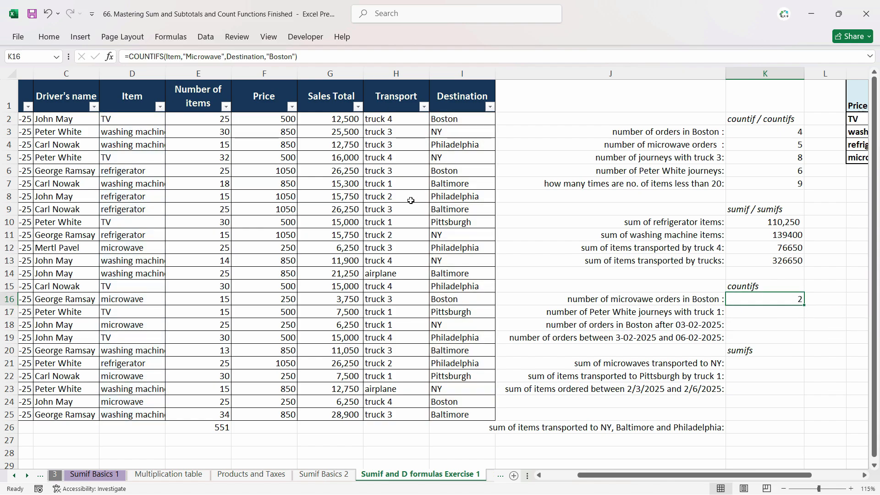
left_click(159, 107)
left_click(59, 254)
left_click(60, 264)
left_click(115, 361)
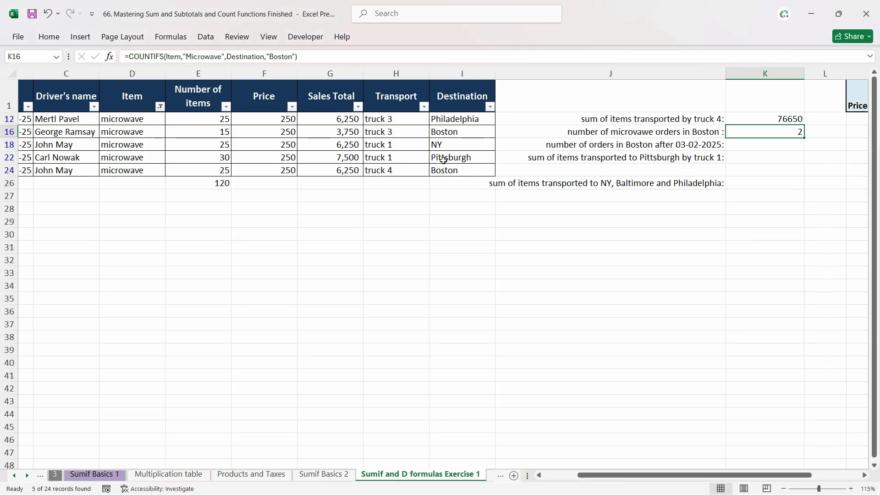
left_click(490, 106)
left_click(373, 254)
left_click(373, 265)
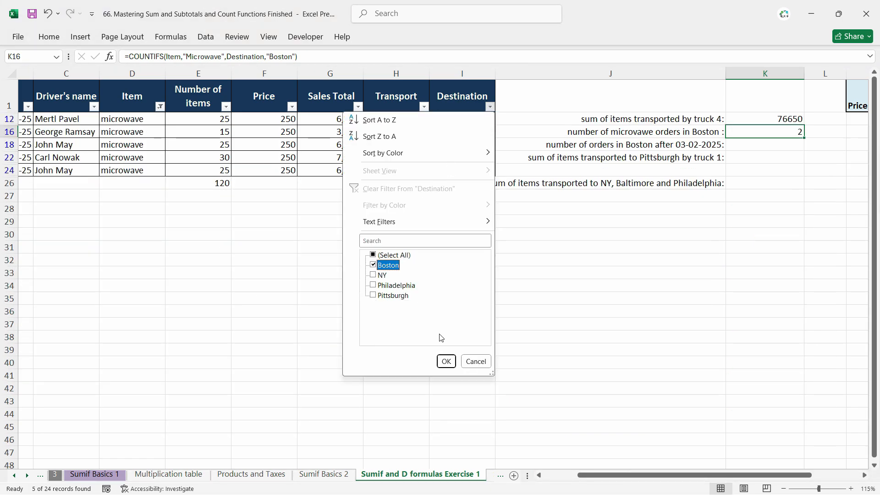
left_click(446, 361)
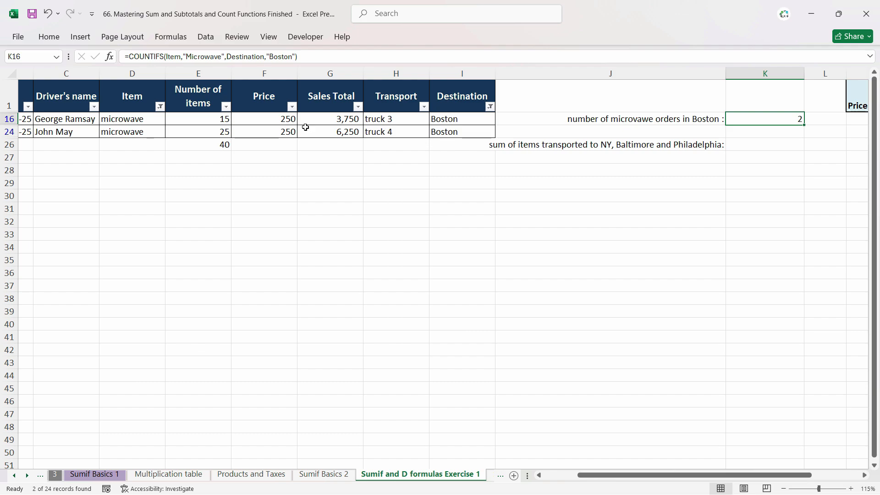
Clear the Destination and Item filters so the table shows all orders
left_click_drag(273, 119, 274, 130)
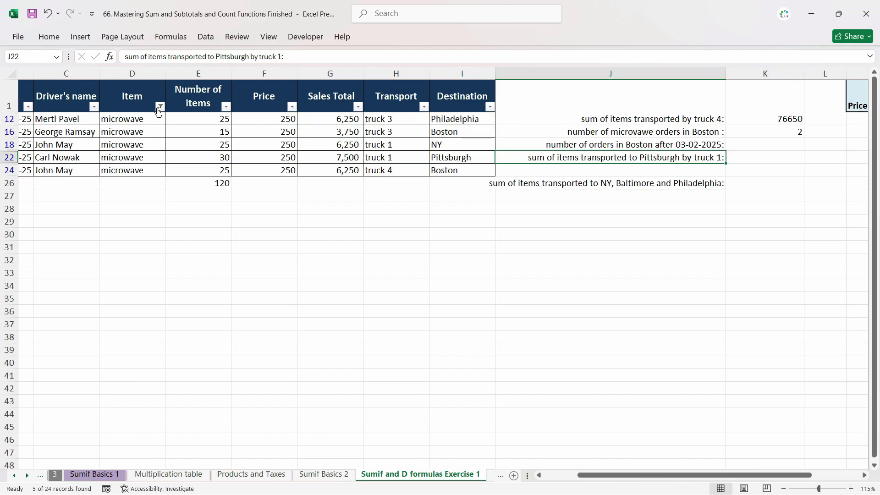
left_click(160, 106)
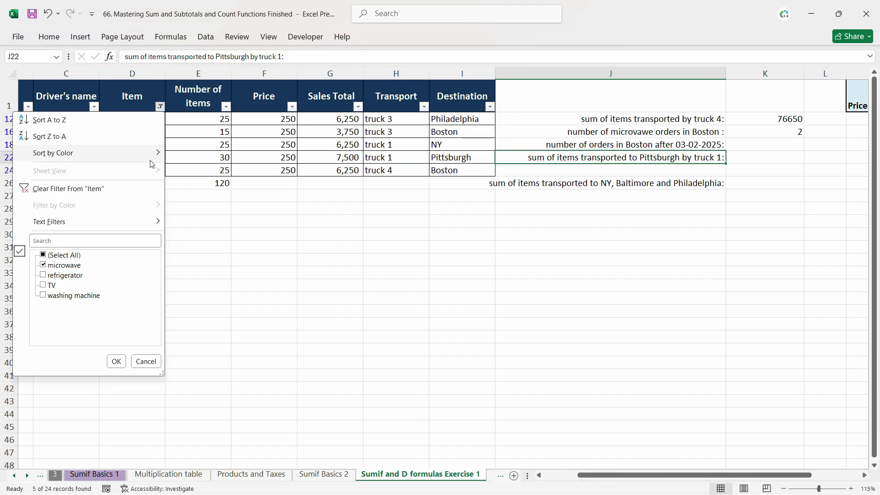
left_click(90, 188)
Begin a COUNTIFS formula in K17 with the Driver_s_name range and the driver's name given in the row label as criterion
left_click(770, 311)
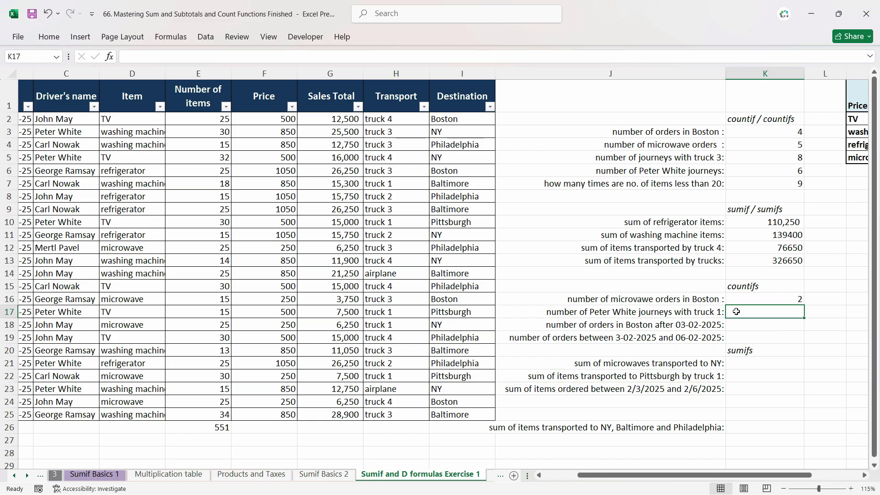
left_click(560, 313)
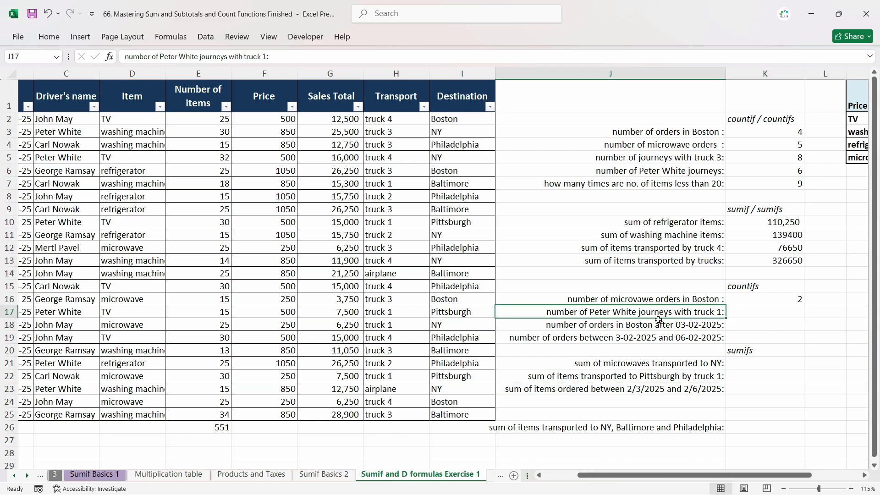
left_click(750, 314)
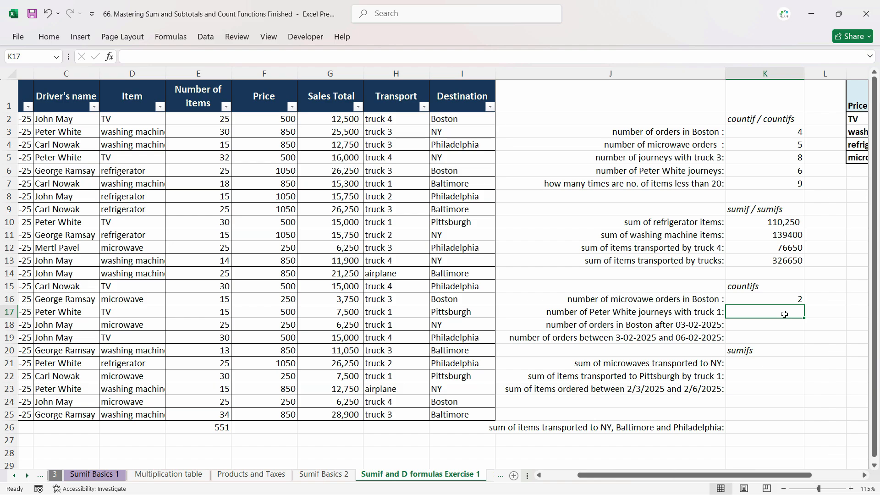
type("=counti")
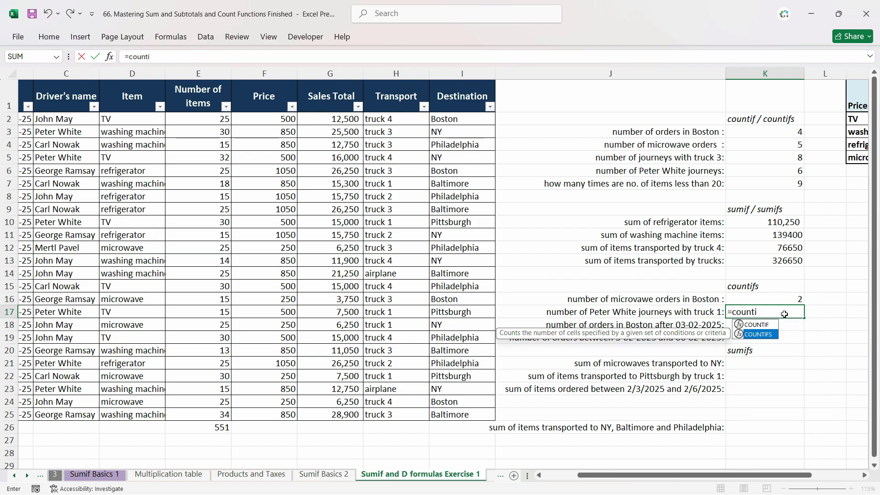
key("Tab")
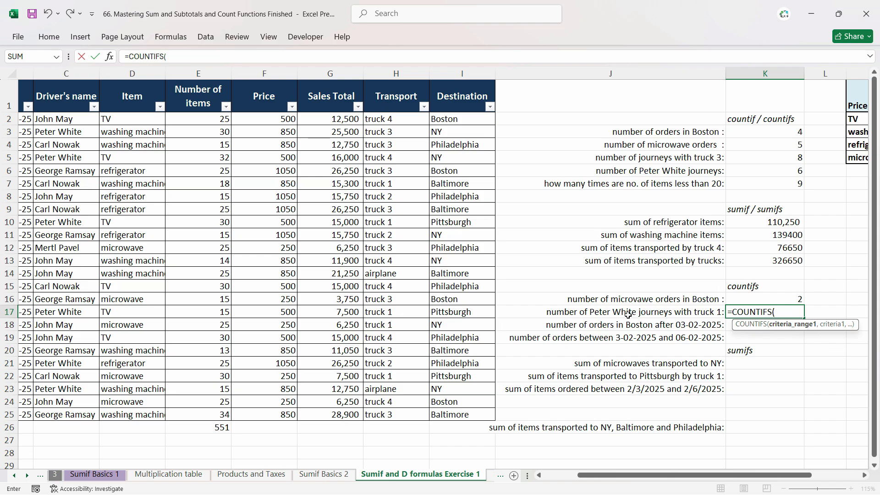
type("driv")
key("Tab")
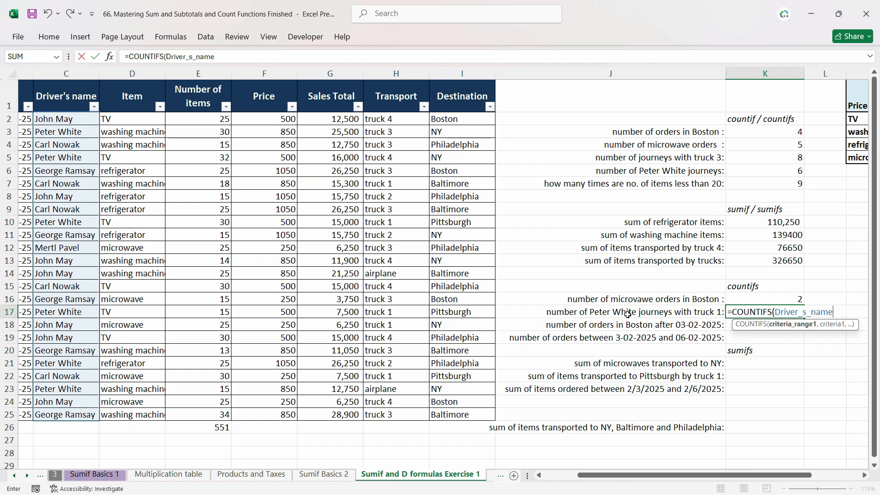
type(",")
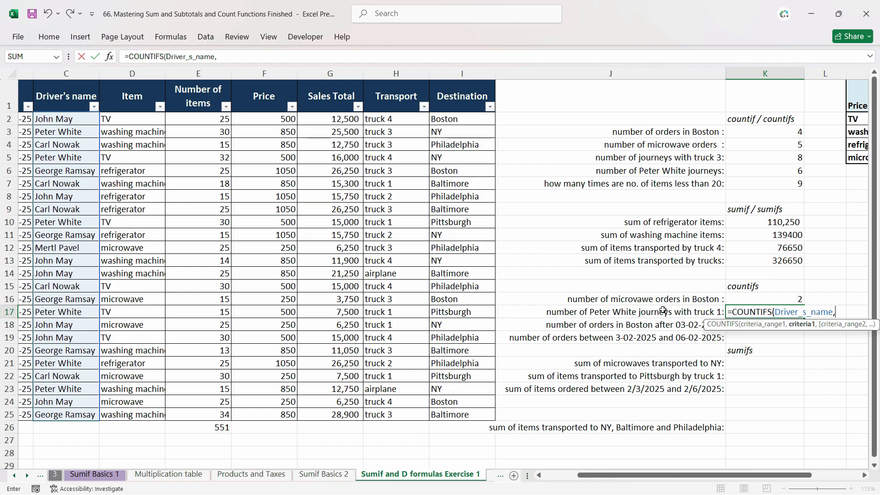
type("\"Peter Wh")
type("ite:")
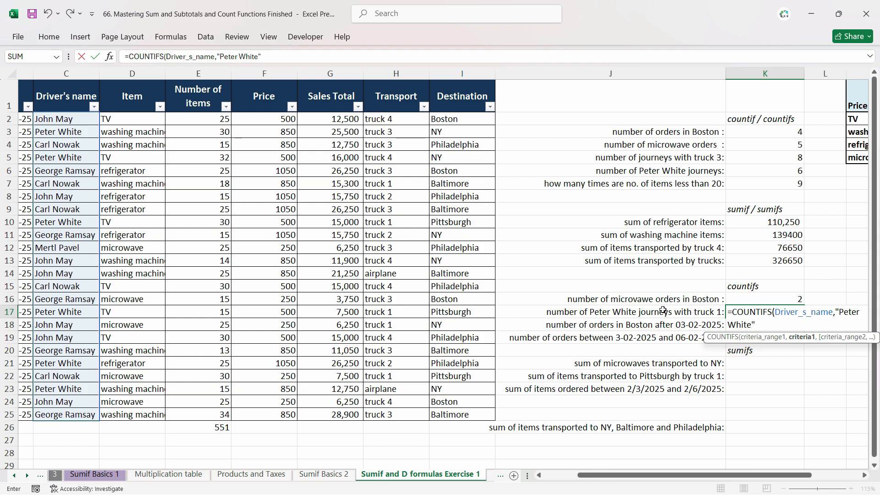
type(",")
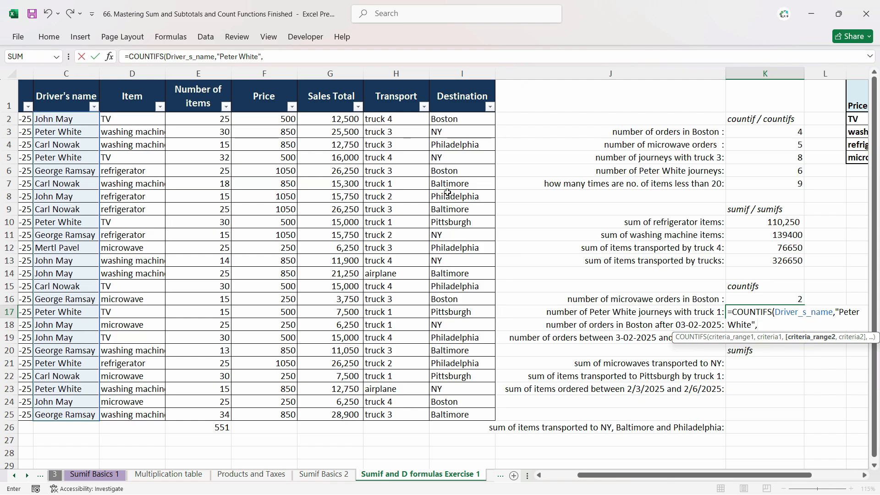
Complete the K17 formula with the Transport range and the criterion "Truck 1"
type("Transport")
key("Tab")
type(",")
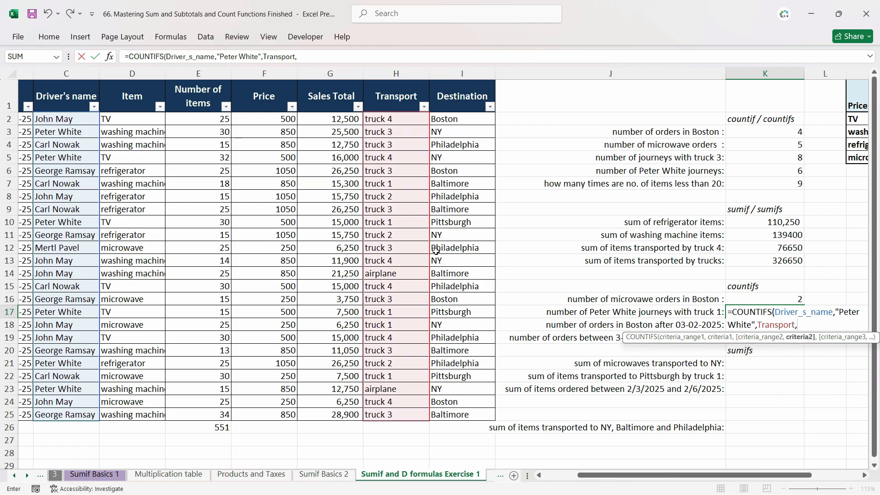
type("\"Truck 1\"")
key("Return")
left_click(794, 312)
key("Return")
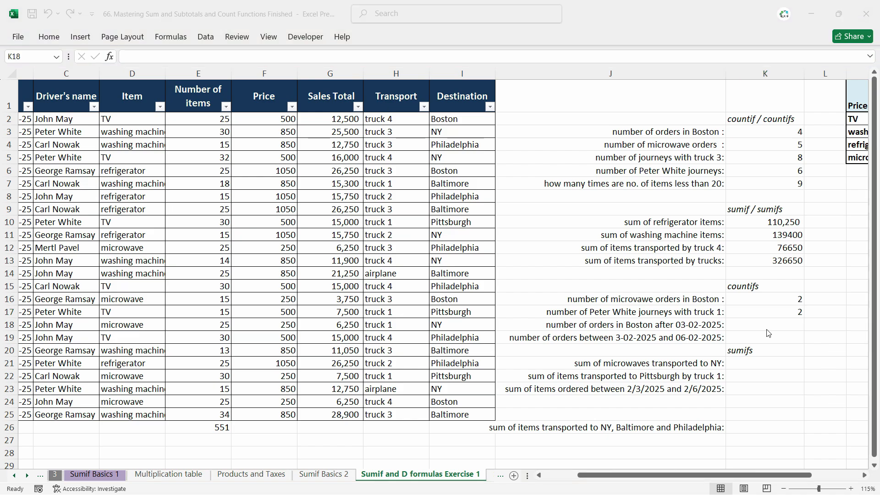
Begin a COUNTIFS formula in K18 with the Destination range and the criterion "Boston"
left_click(769, 329)
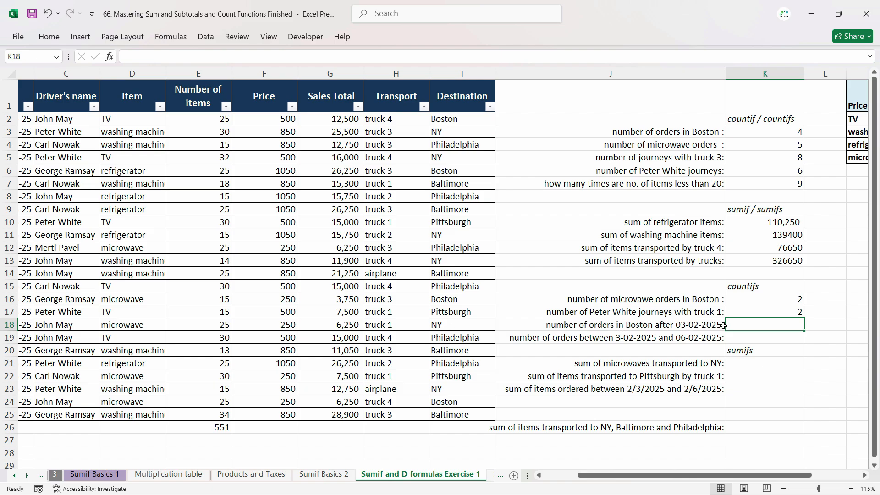
type("=")
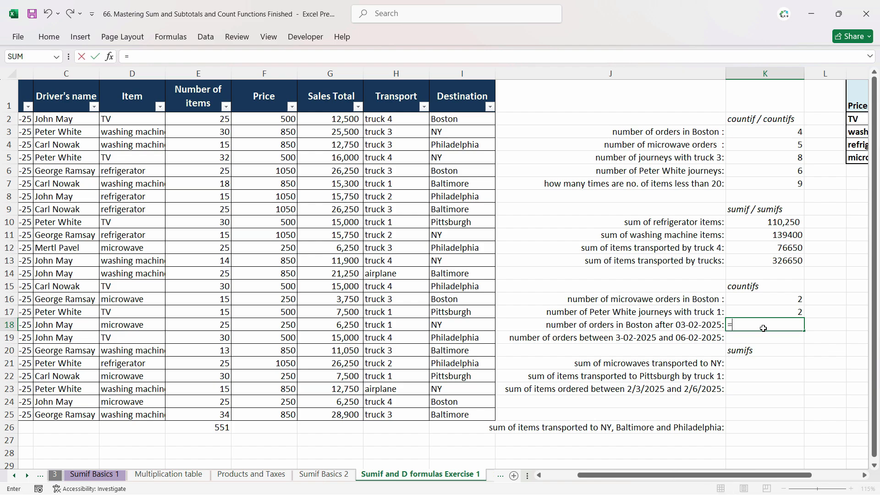
type("countifs")
key("Tab")
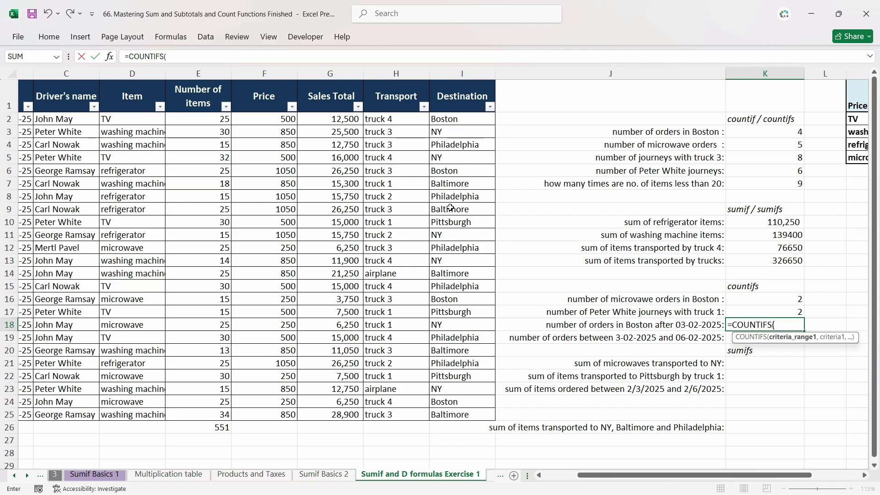
type("des")
key("Tab")
type(",")
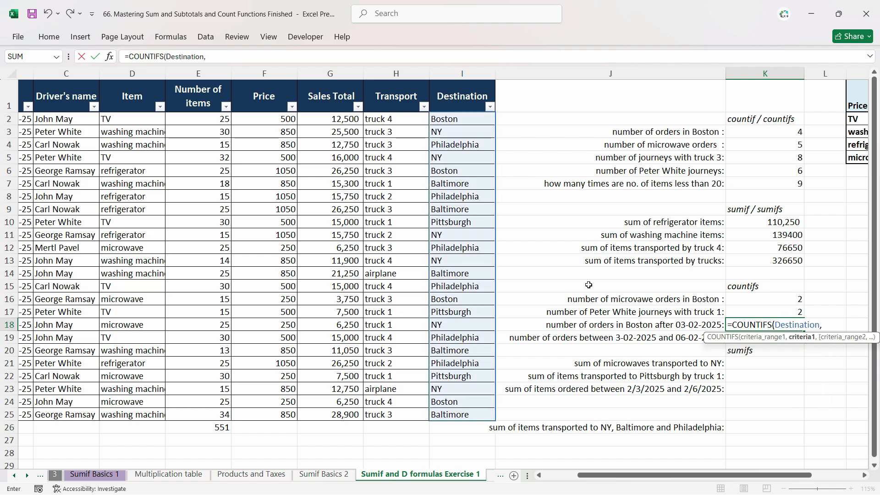
type("\"Boston\",")
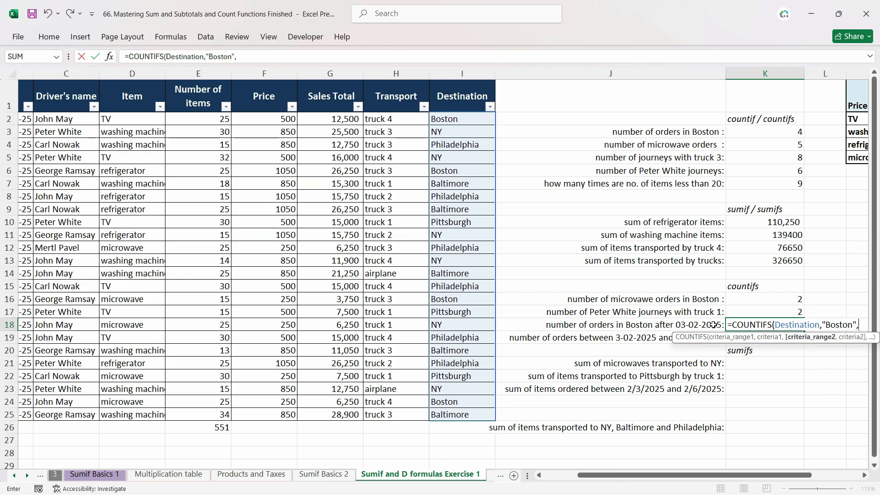
Complete the K18 formula with the Date range and the criterion ">03-02-2025"
scroll(371, 323, "right", 2)
scroll(413, 340, "left", 4)
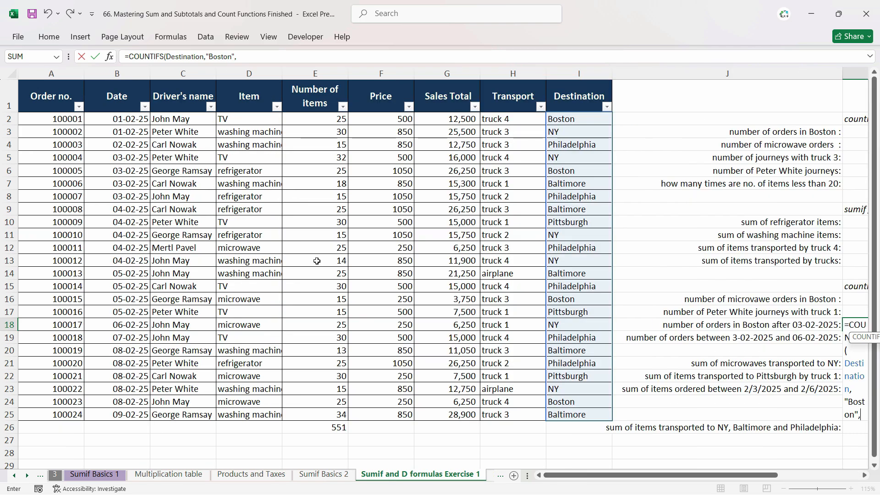
type("dat")
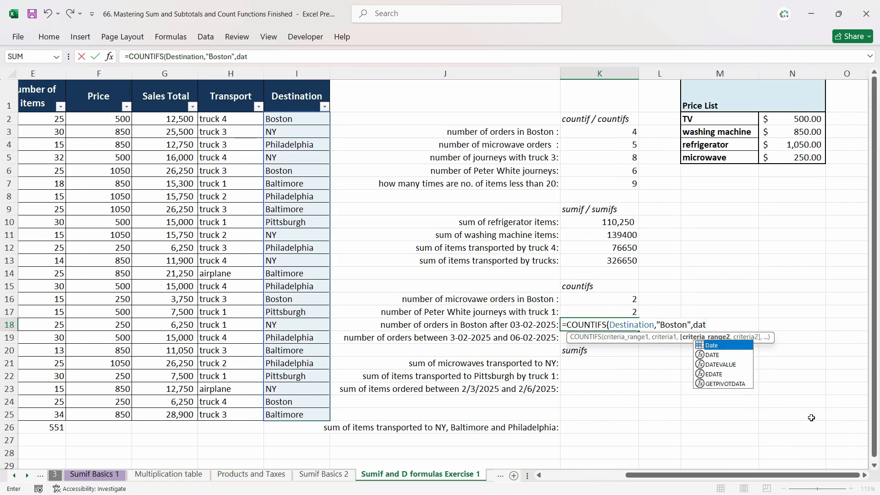
key("Tab")
type(",")
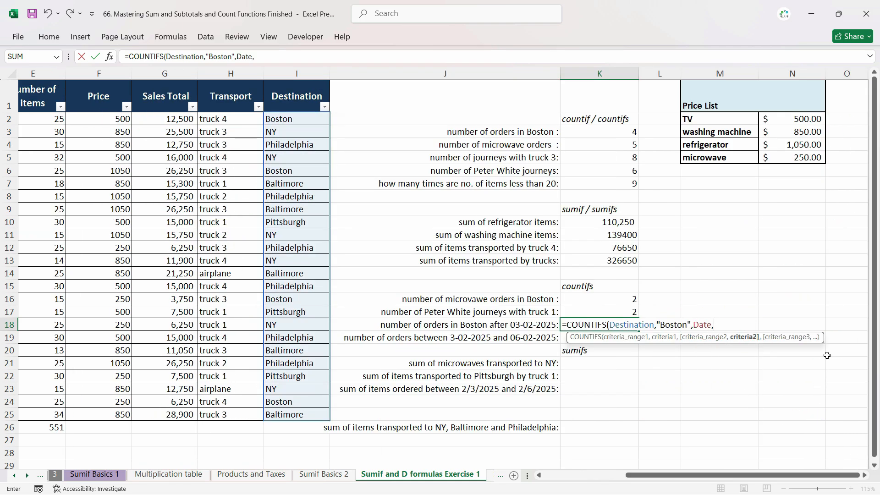
type("\">03-02-2025")
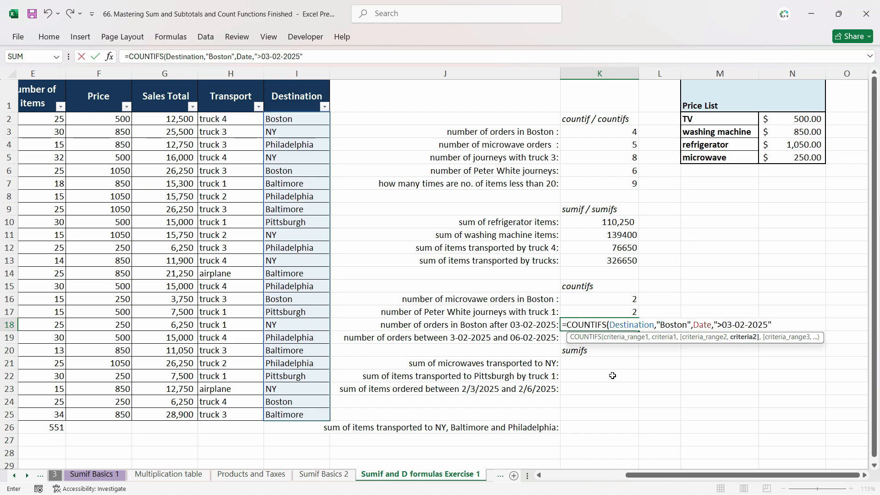
key("Return")
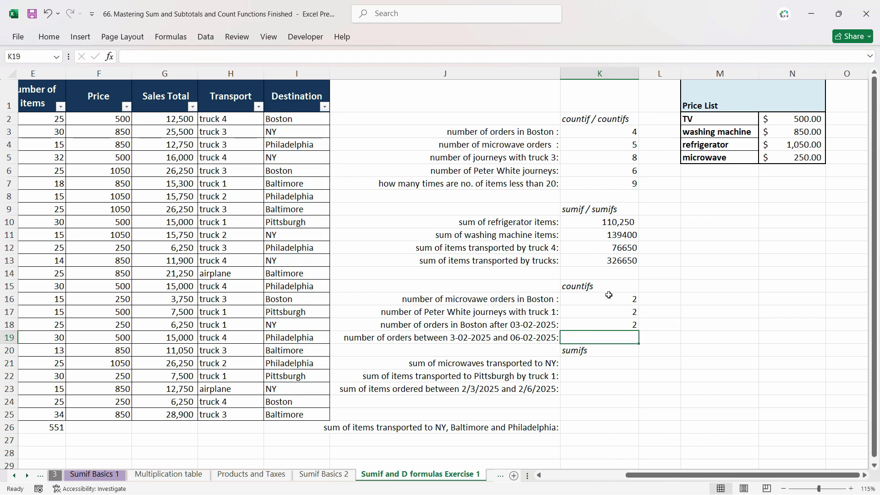
Begin a COUNTIFS formula in K19 with the Date range and the criterion ">=03-02-2025"
left_click(627, 326)
left_click(624, 337)
left_click(379, 339)
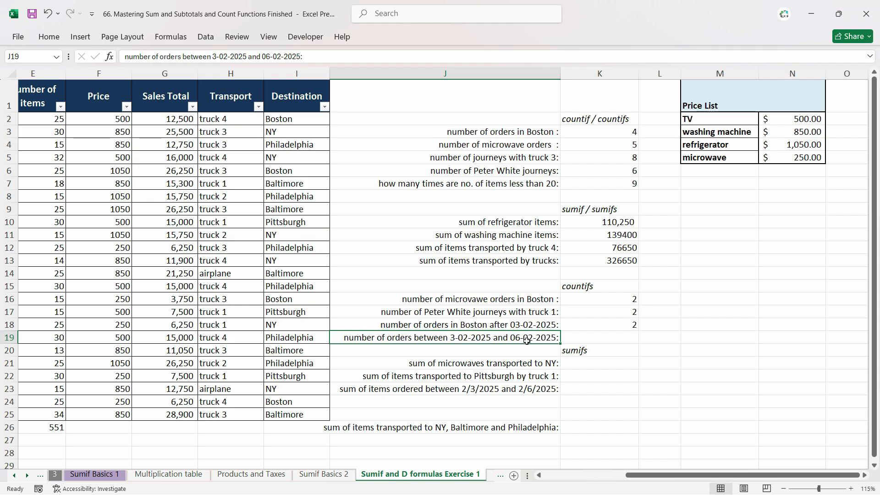
left_click(635, 339)
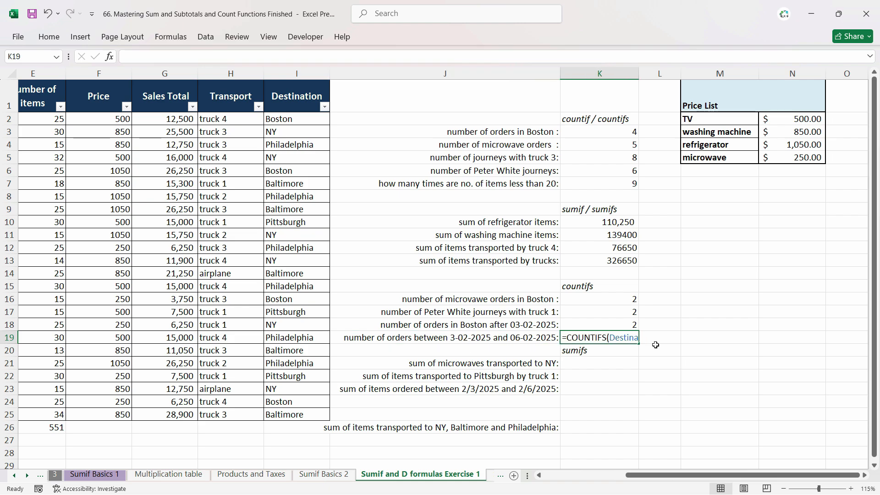
type("=countifs")
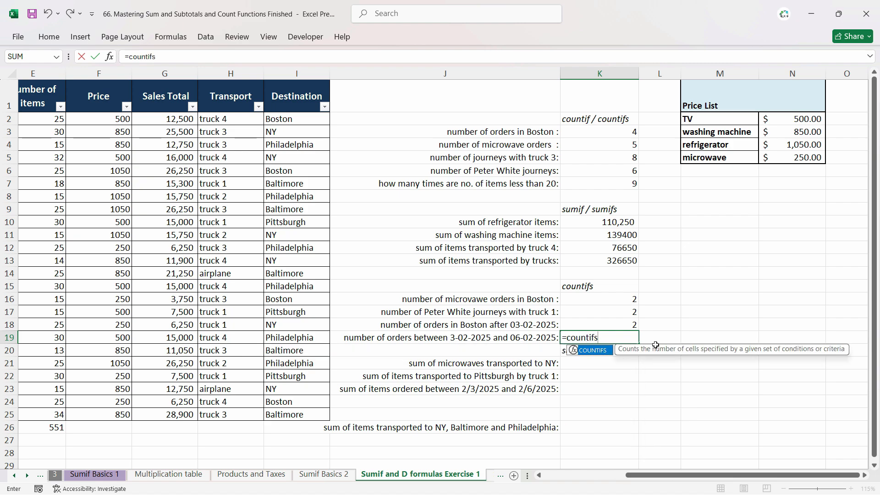
key("Tab")
type("Date")
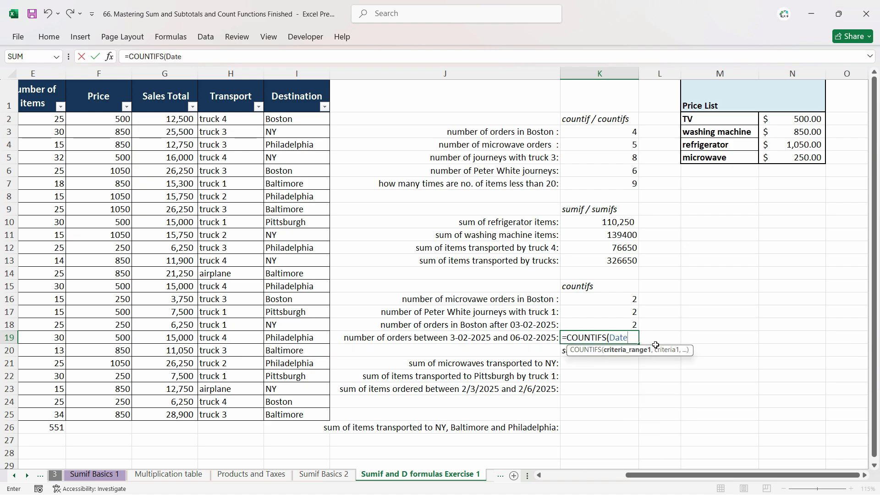
type(",\"")
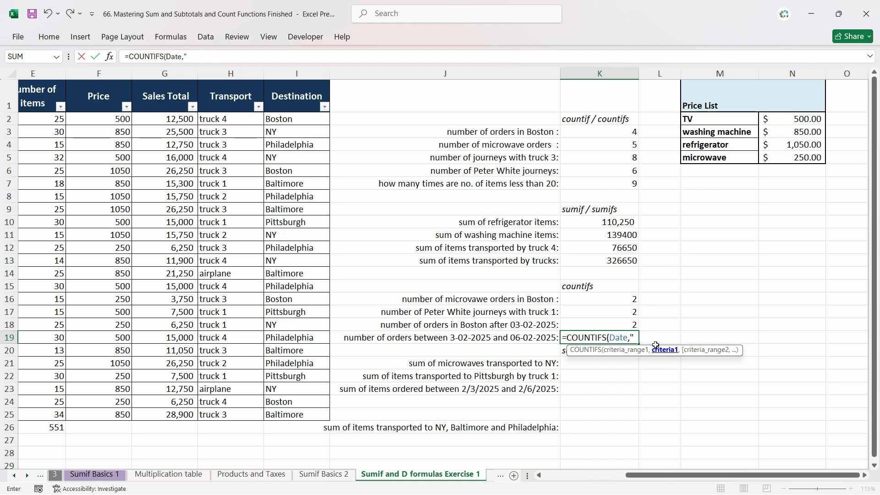
type(">=03")
type("025")
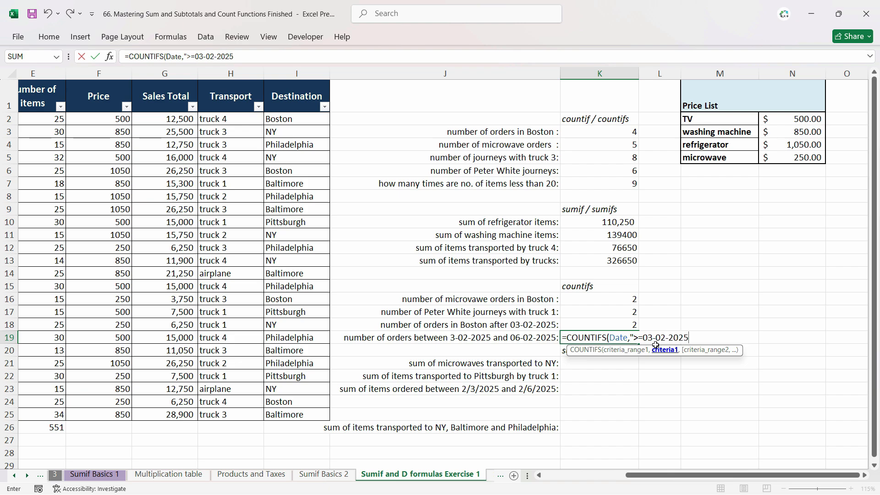
type("\",")
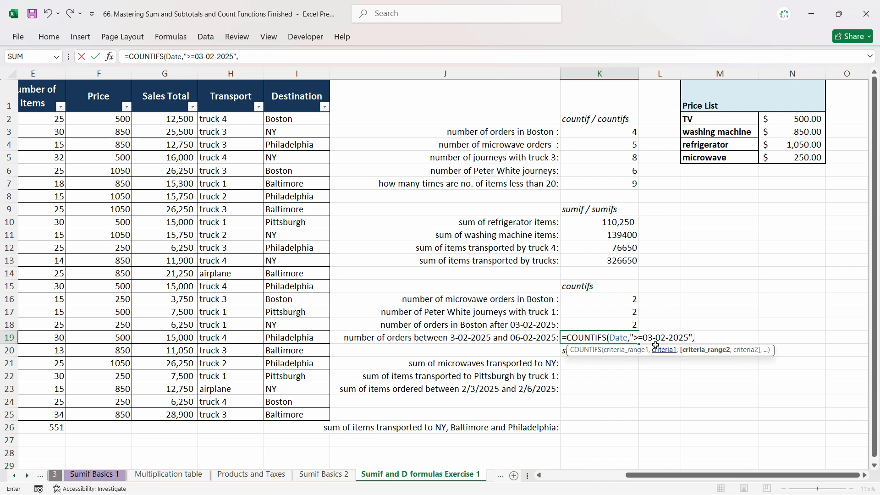
Complete the K19 formula with a second Date range and the criterion "<=06-02-2025", removing the stray quotation mark
type("Date")
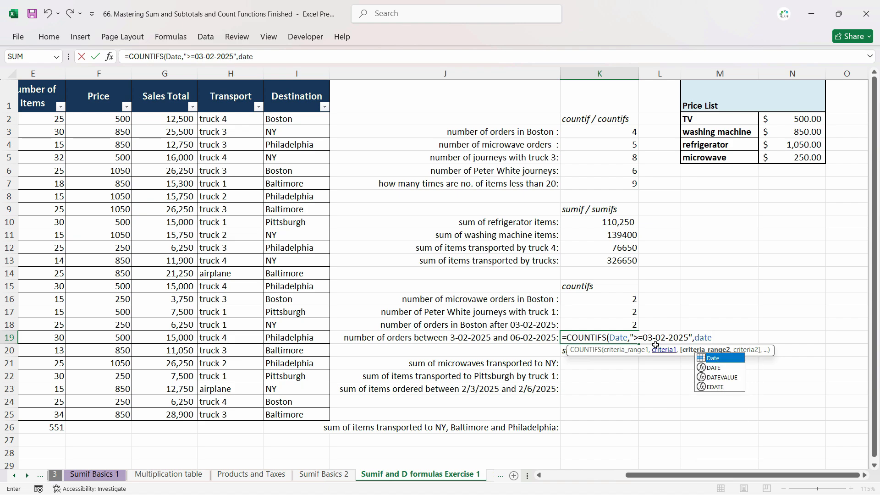
type(",\"<")
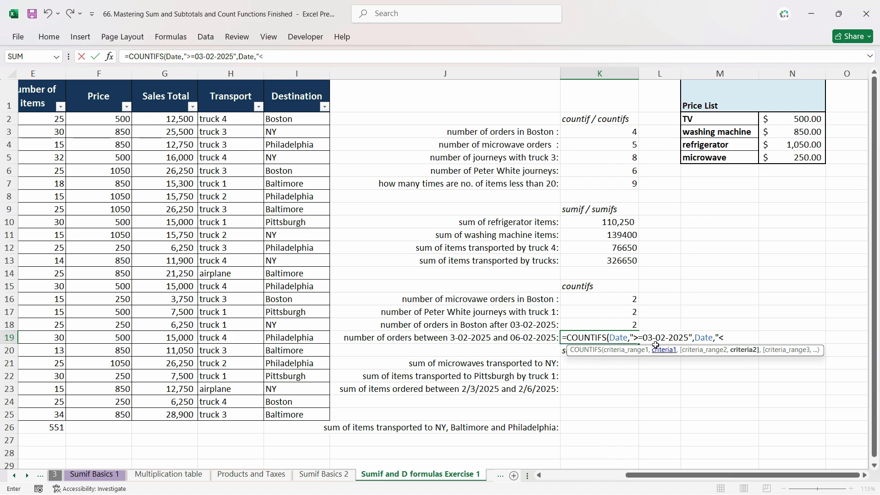
type("=\"06-02-2025\"")
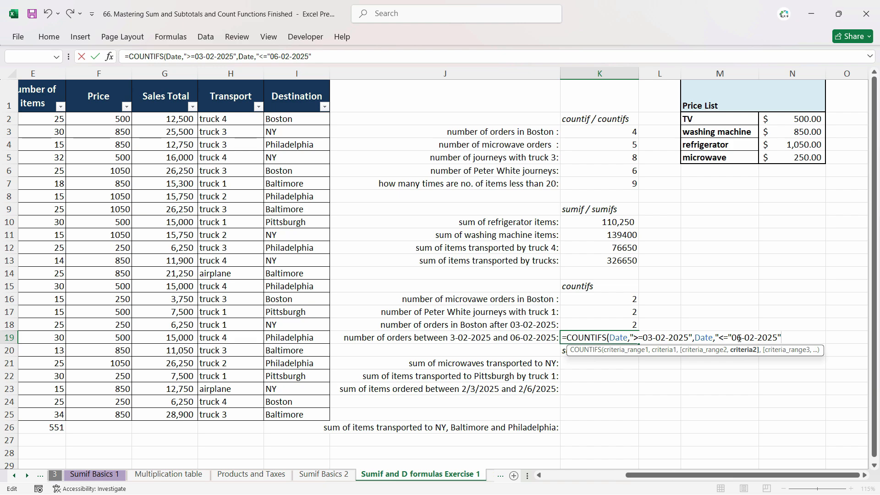
key("Return")
key("Return")
key("BackSpace")
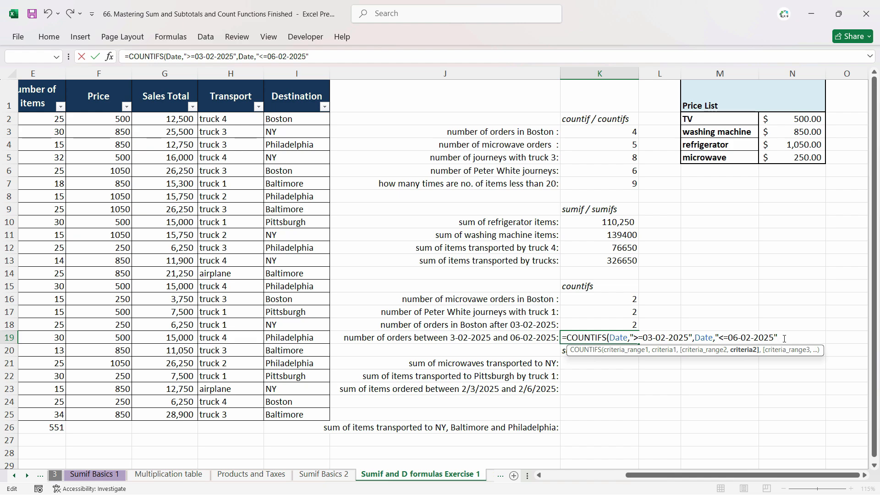
key("Return")
left_click(633, 344)
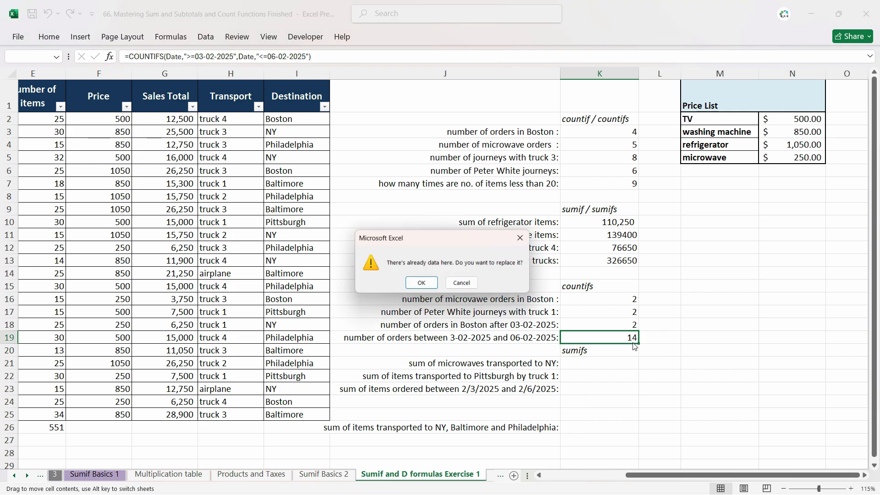
left_click(460, 282)
Begin a SUMIFS formula in K21 for microwaves transported to NY, with Sales_Total as the sum range
left_click(596, 360)
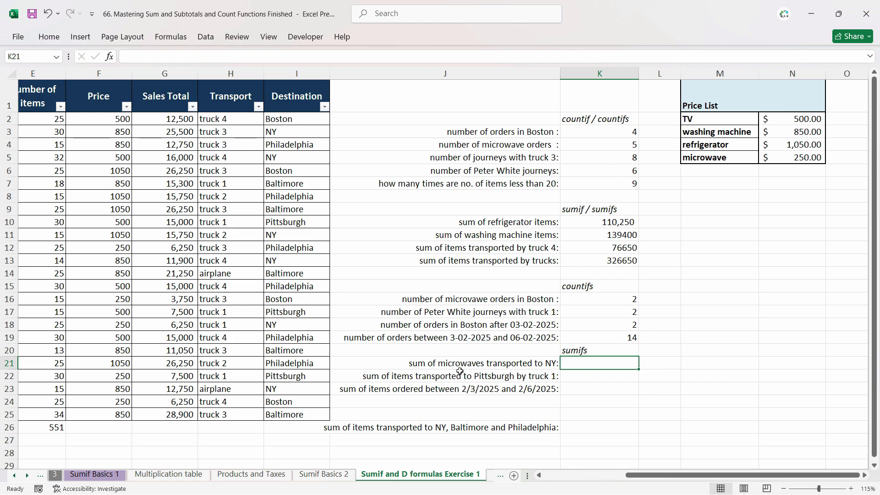
left_click(441, 366)
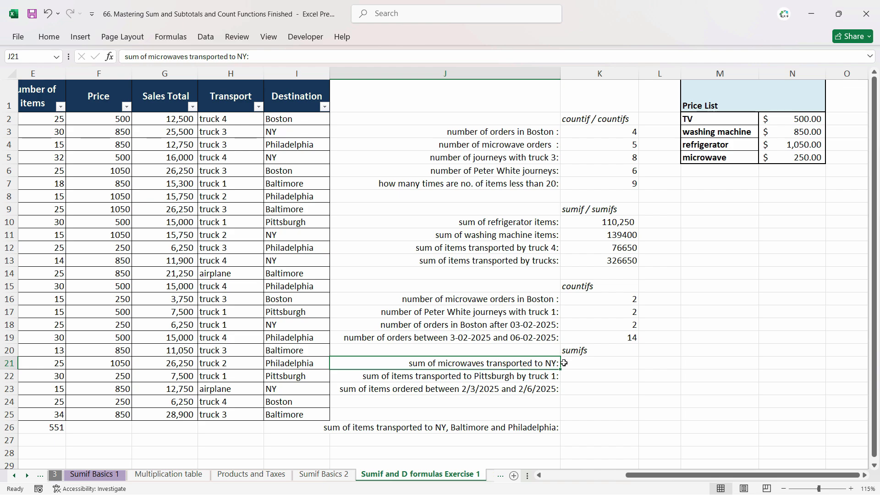
left_click(581, 363)
type("=SUMIFS(")
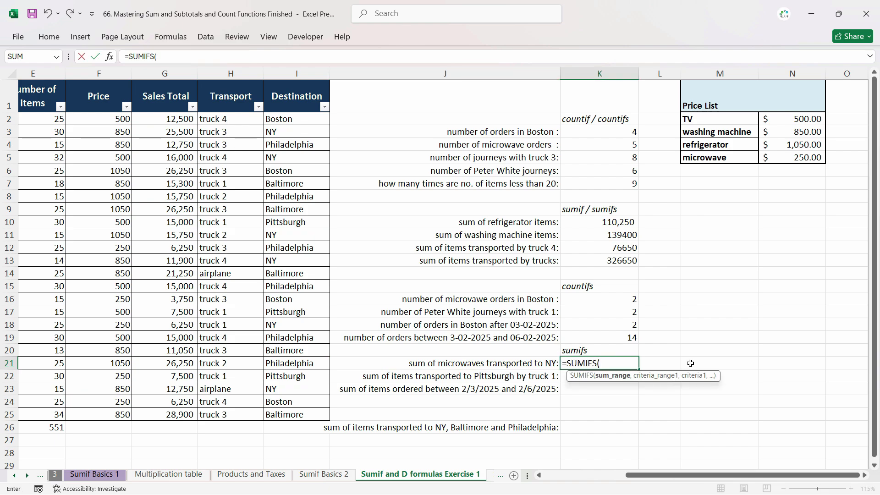
type("sal")
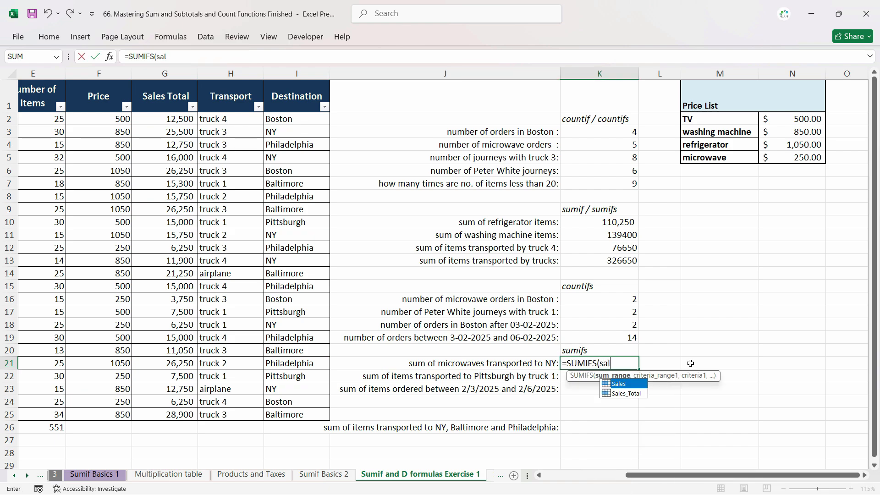
key("Down")
key("Tab")
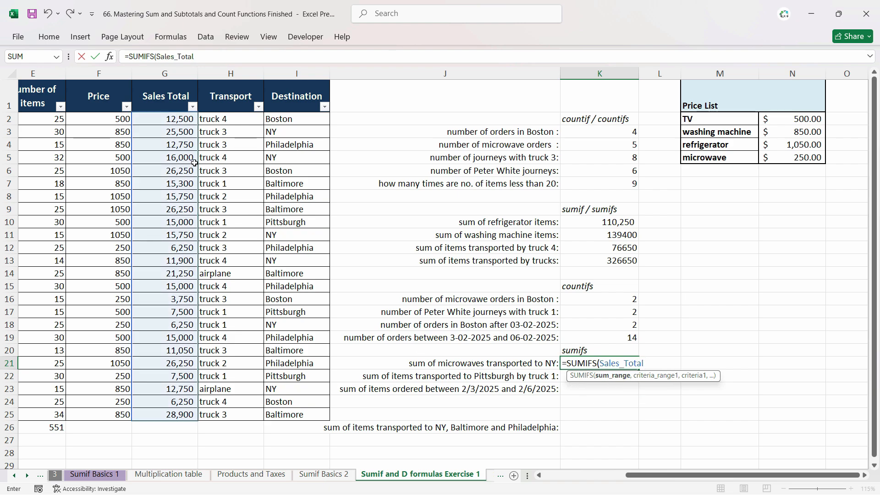
type(",")
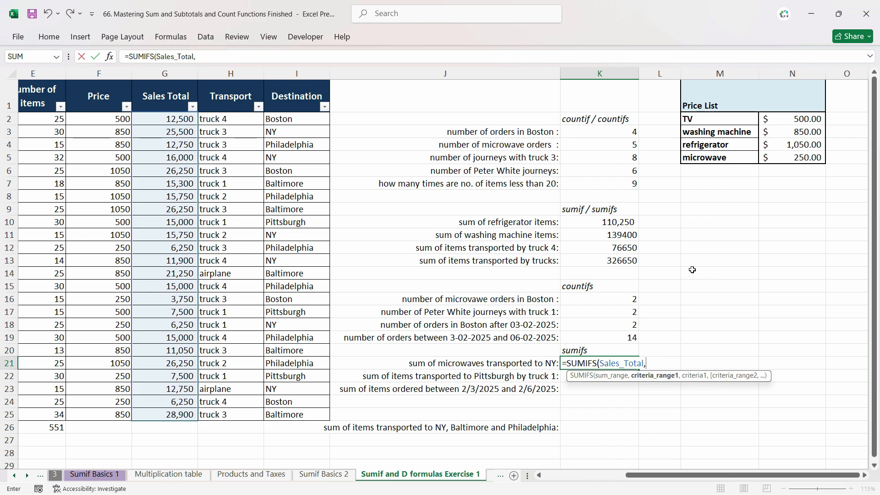
Add the Product range with the criterion "Microwave" to the K21 SUMIFS formula
type("Product")
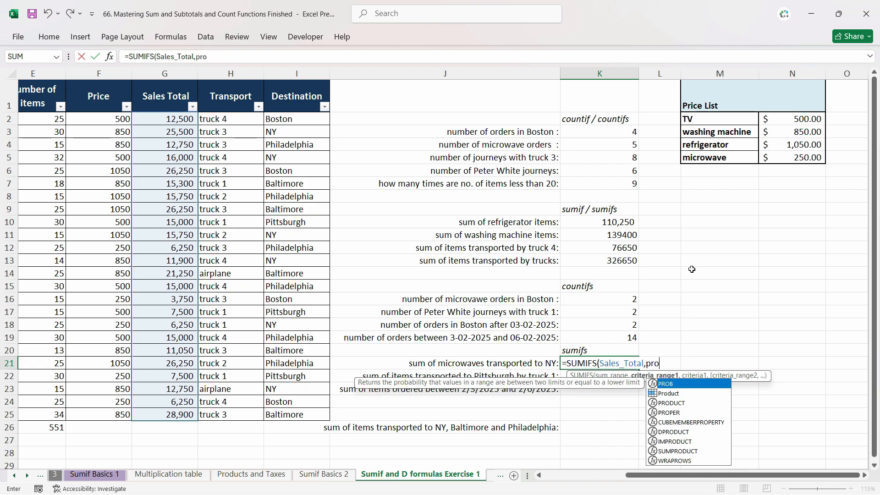
type(",\"Microwave")
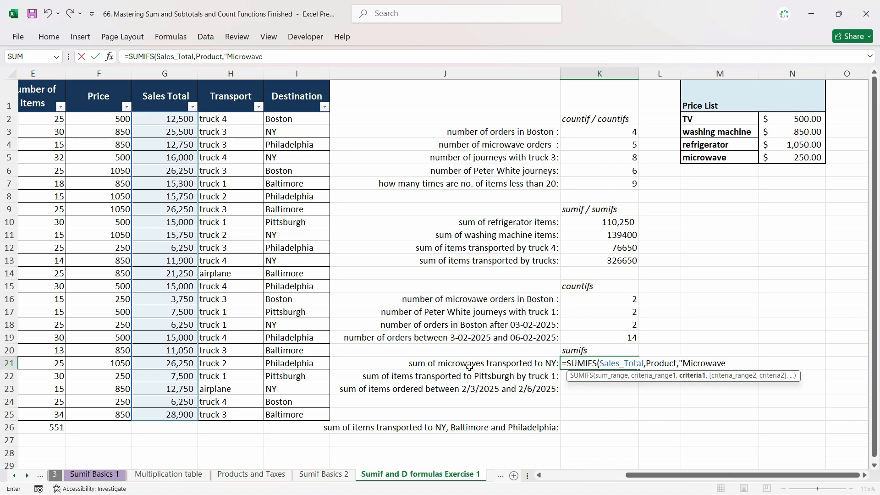
left_click_drag(706, 476, 619, 476)
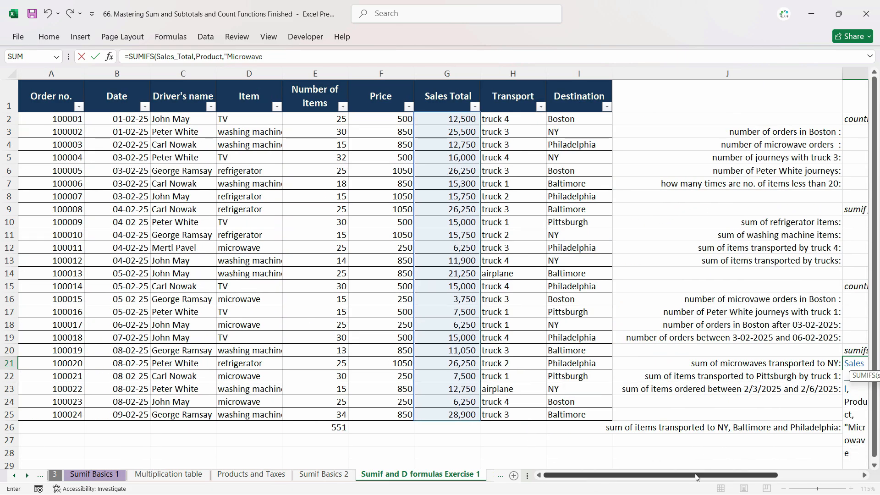
type("\",")
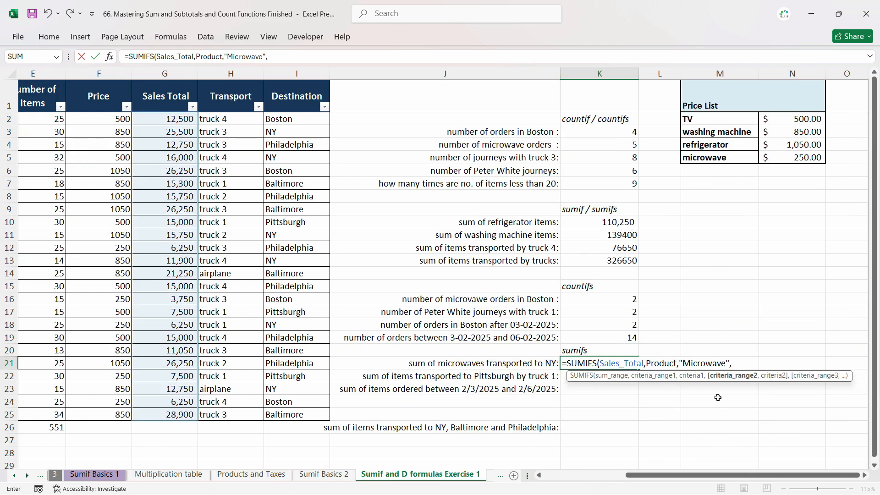
Complete the K21 SUMIFS formula with the Destination range and the criterion "NY"
type("Des")
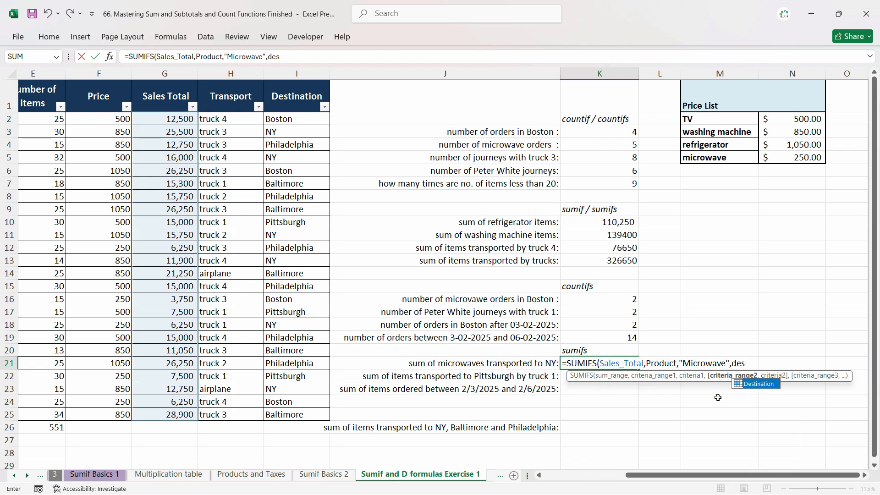
key("Tab")
type(",")
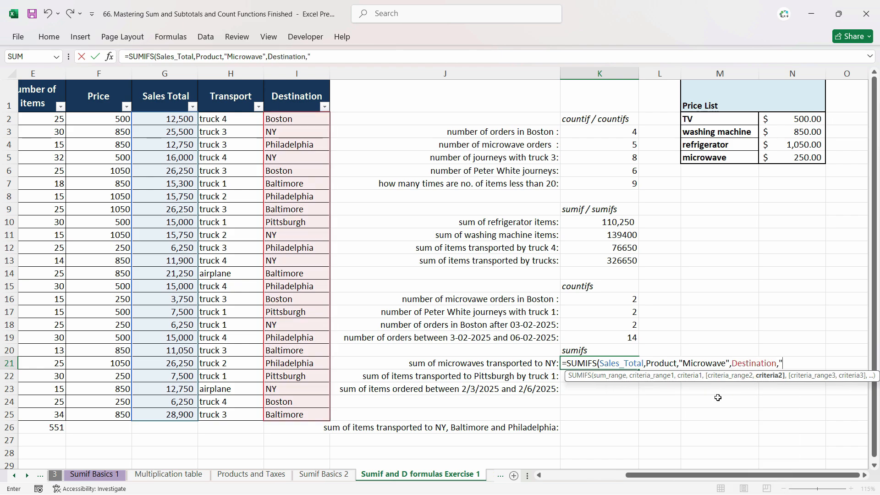
type("\"New")
key("BackSpace")
type("Y")
key("Return")
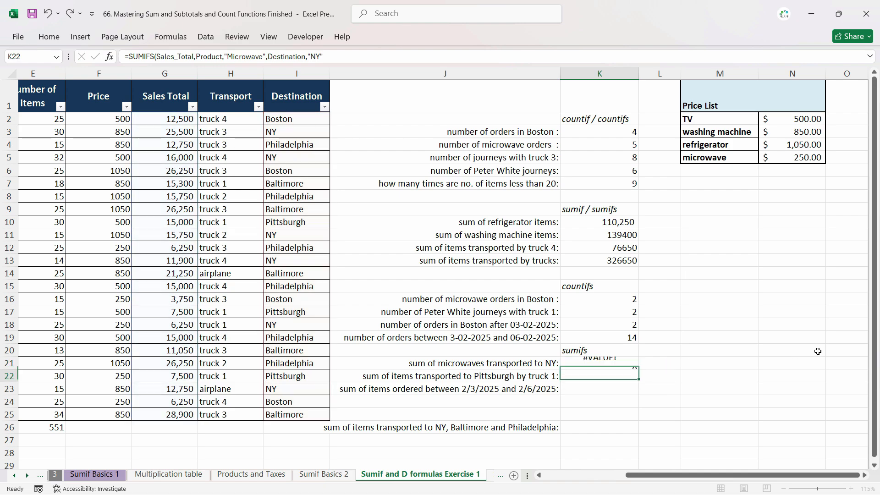
Replace the Product range with Item in the K21 SUMIFS formula for microwaves transported to NY
left_click_drag(601, 369, 607, 365)
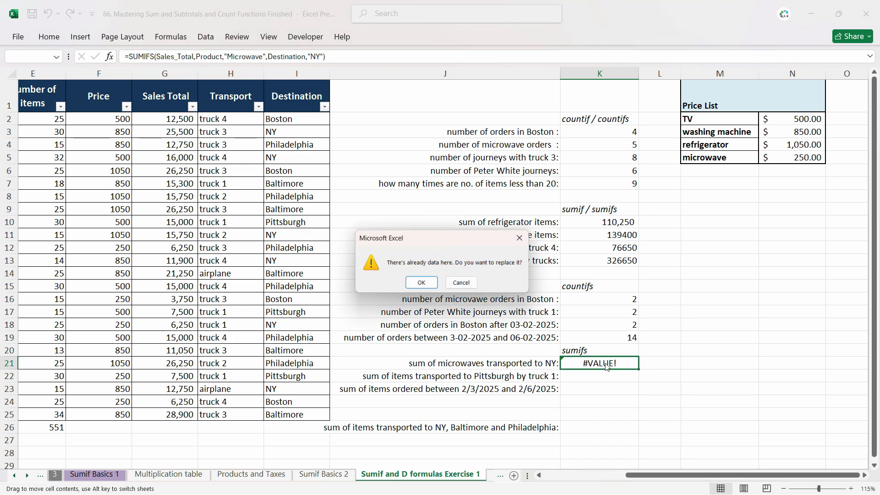
left_click(464, 283)
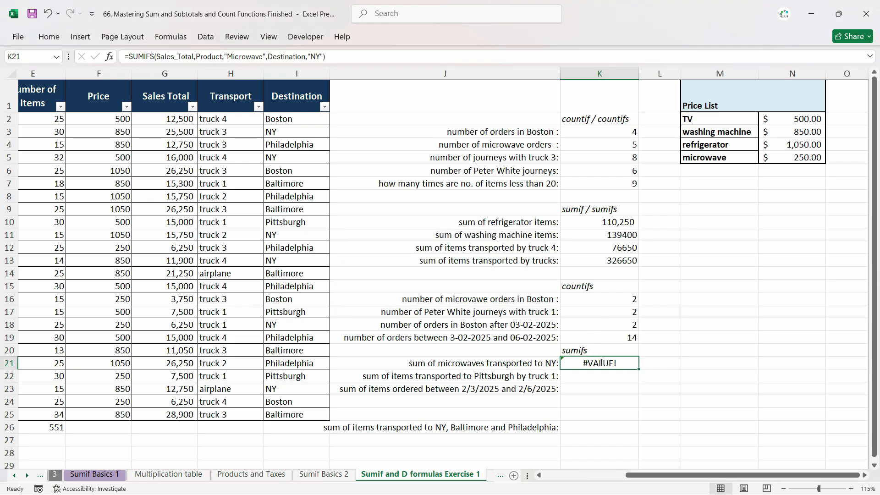
double_click(622, 364)
left_click(666, 362)
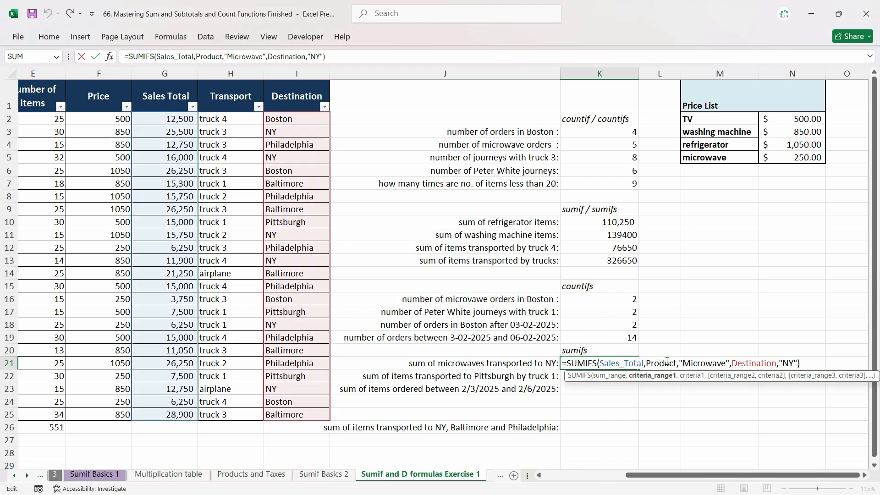
mouse_move(655, 475)
left_mouse_down()
mouse_move(572, 476)
mouse_move(646, 477)
left_mouse_up()
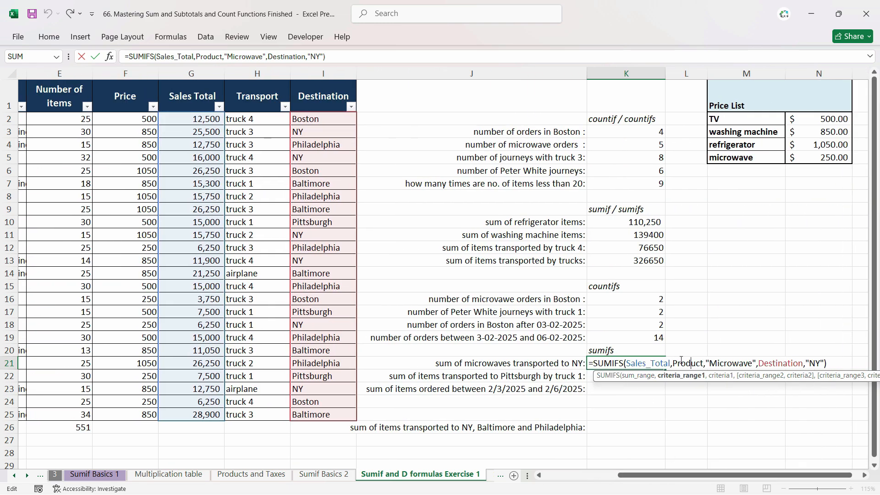
double_click(704, 363)
type("Item")
mouse_move(729, 475)
left_mouse_down()
mouse_move(679, 475)
mouse_move(730, 472)
left_mouse_up()
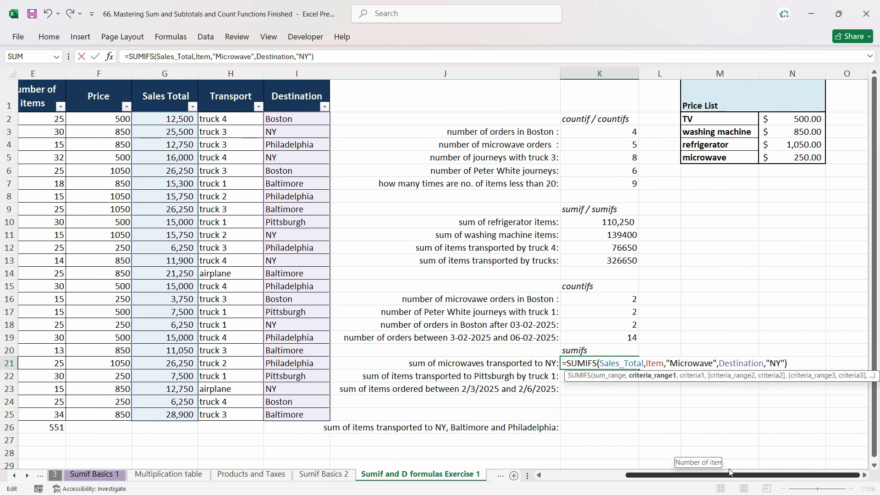
key("Return")
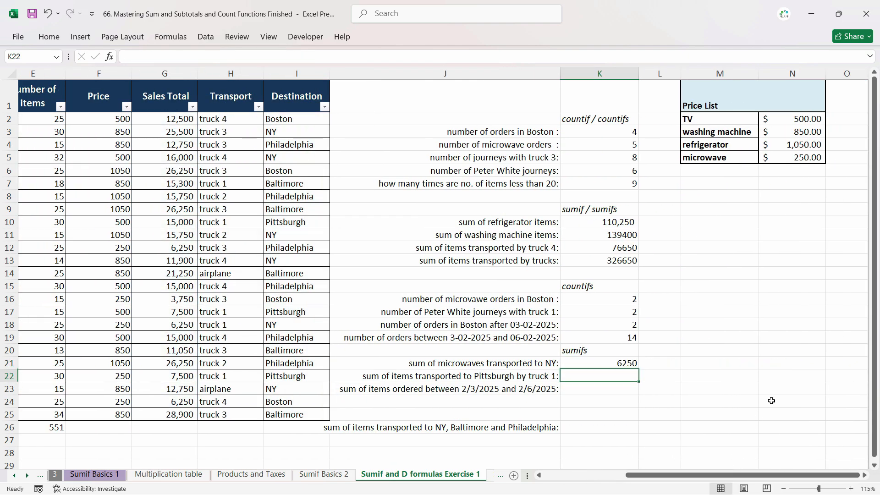
Filter the order table's Item column to microwave only to check the K21 sum
left_click(593, 359)
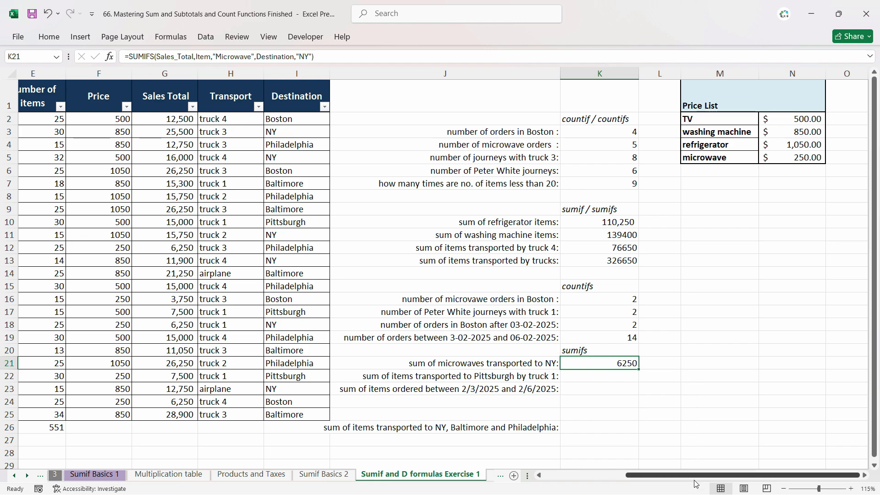
left_click_drag(695, 477, 607, 479)
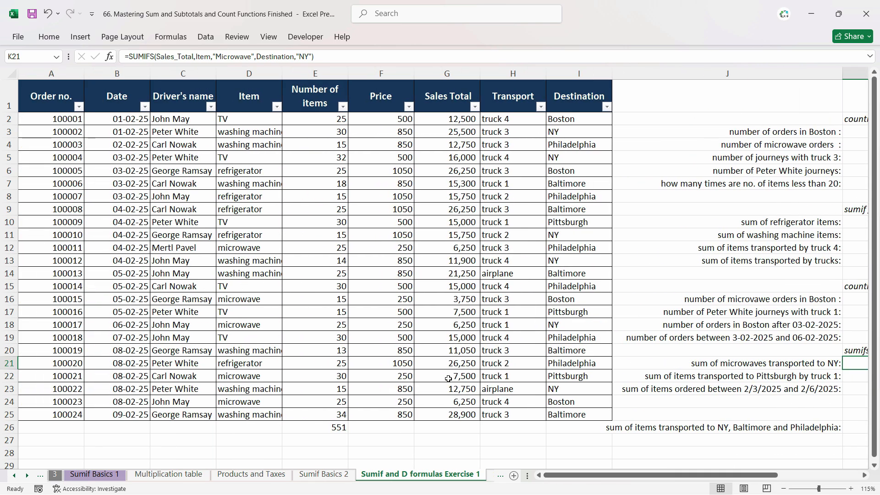
left_click(277, 108)
left_click(160, 255)
left_click(160, 265)
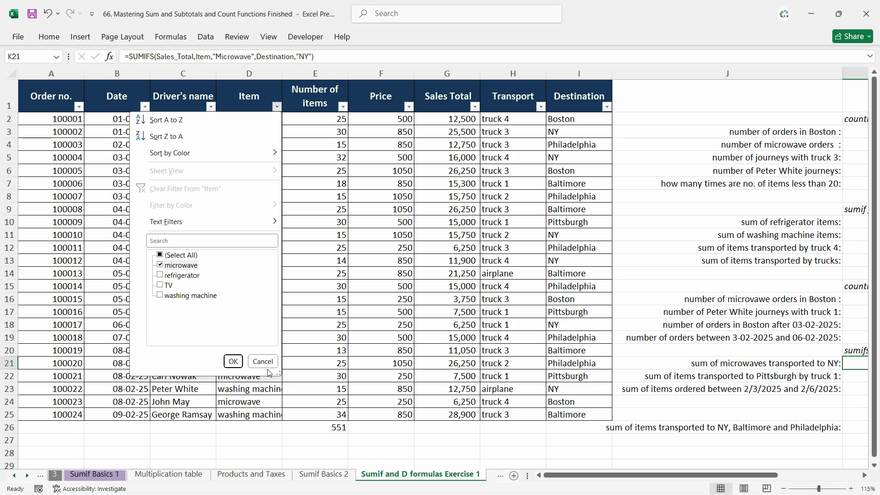
left_click(233, 362)
Filter the Destination column to NY only to verify the microwave sales total
left_click(608, 106)
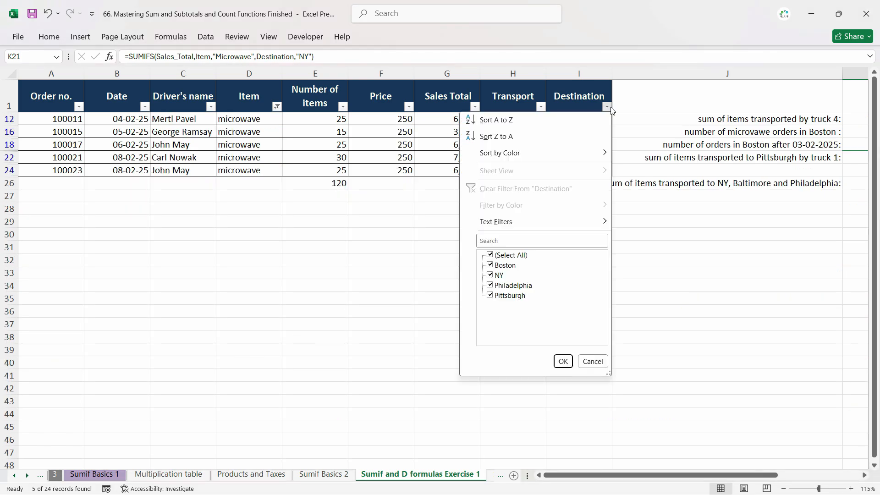
left_click(489, 254)
left_click(489, 273)
left_click(563, 362)
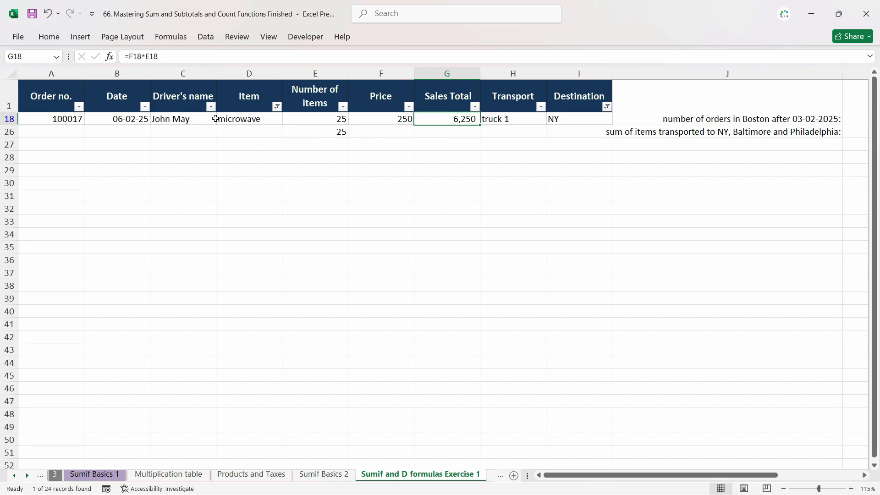
Clear the Destination filter and the remaining Item filter so all orders are shown
left_click(607, 107)
left_click(504, 187)
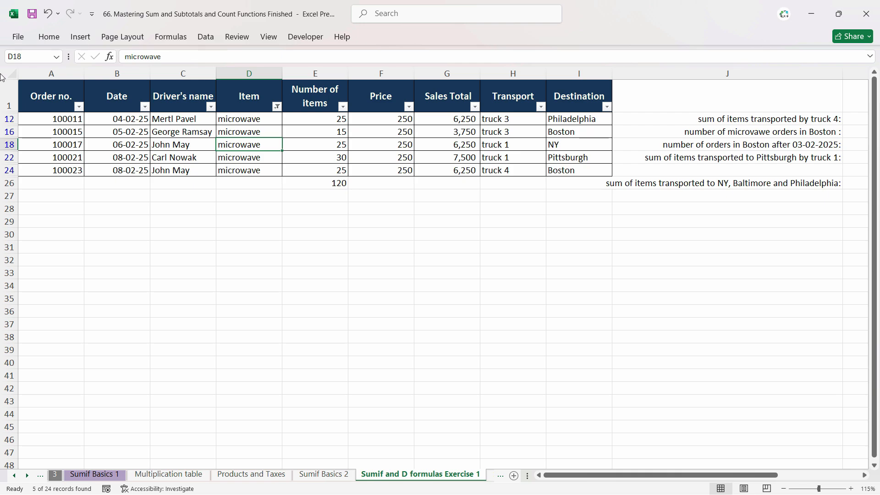
left_click(48, 40)
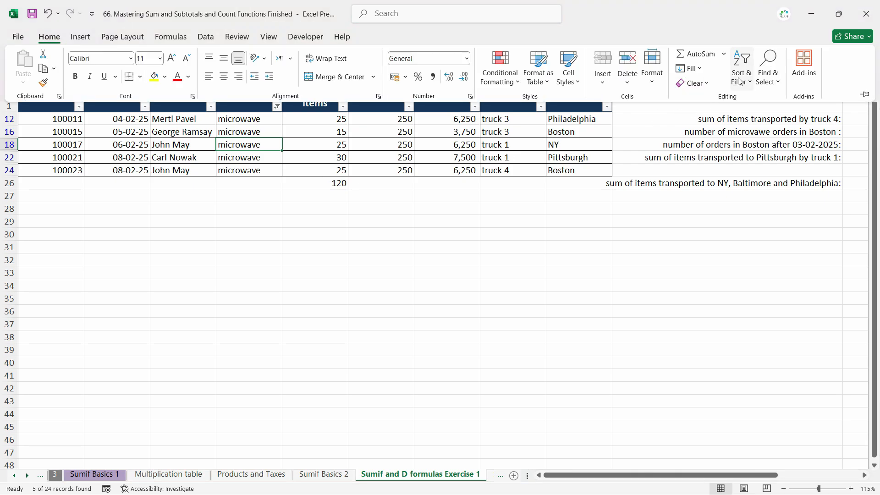
left_click(741, 69)
left_click(760, 168)
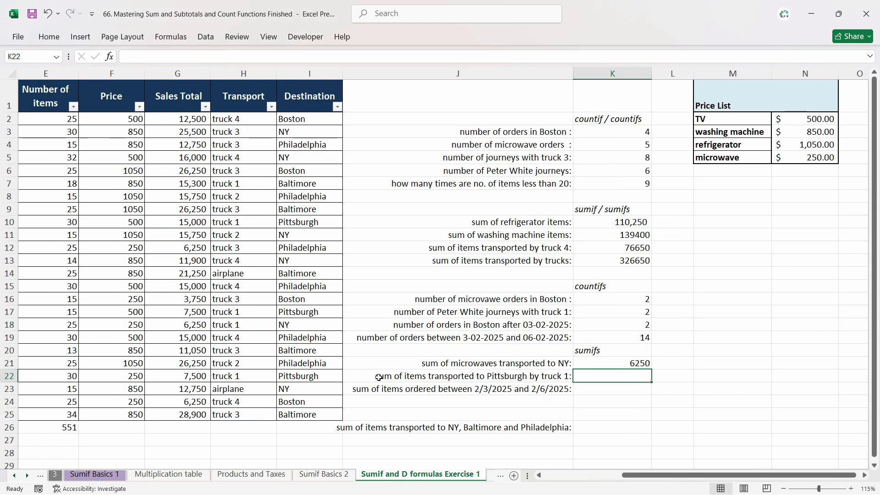
left_click(392, 379)
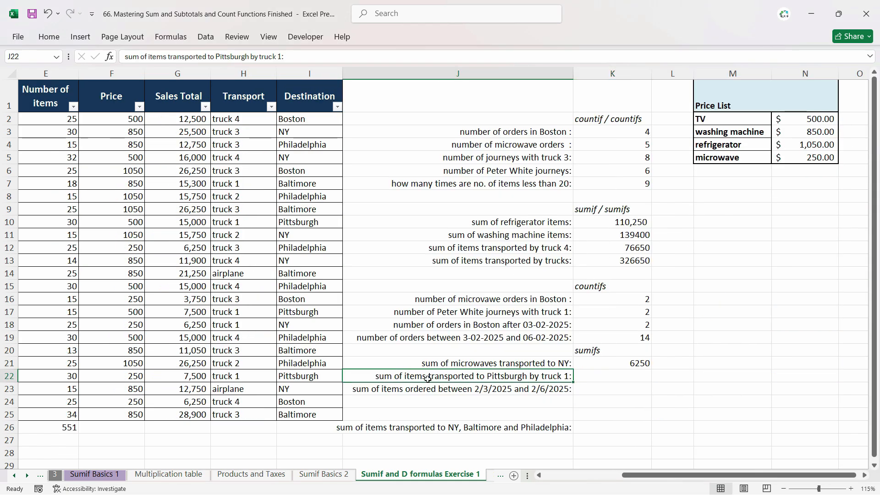
left_click(608, 378)
type("=")
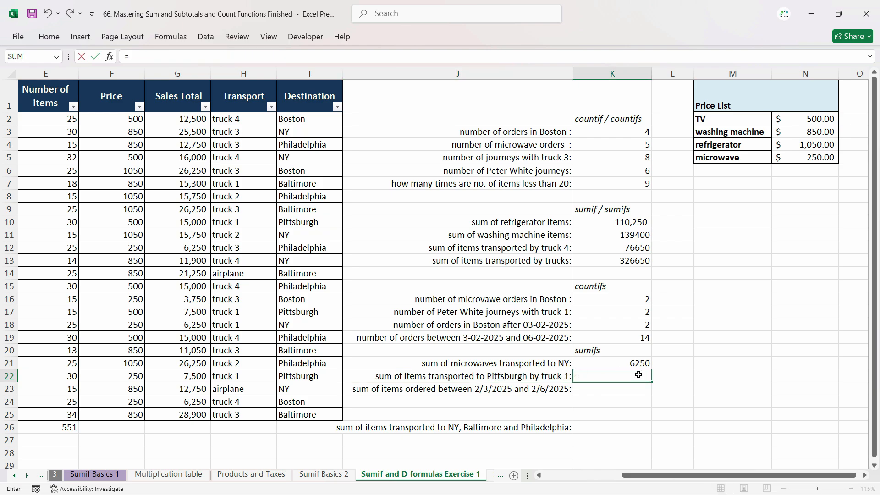
type("sumifs")
key("Tab")
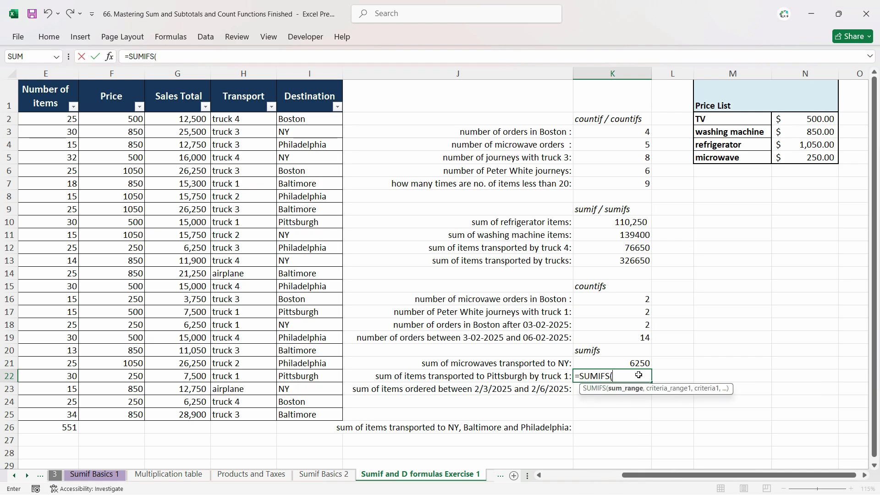
type("sal")
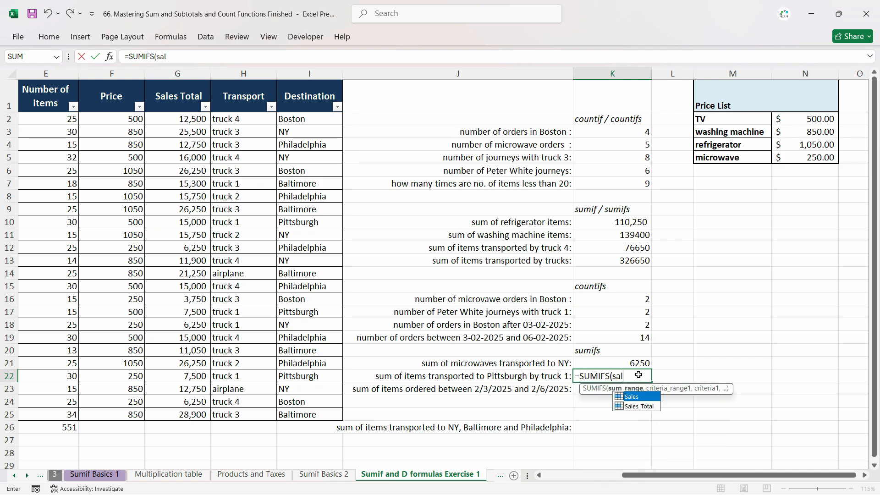
key("Down")
key("Tab")
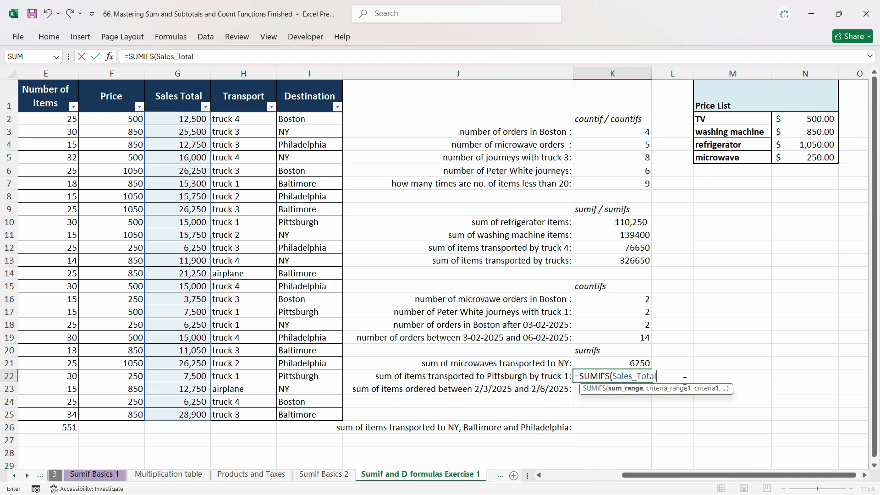
type(",")
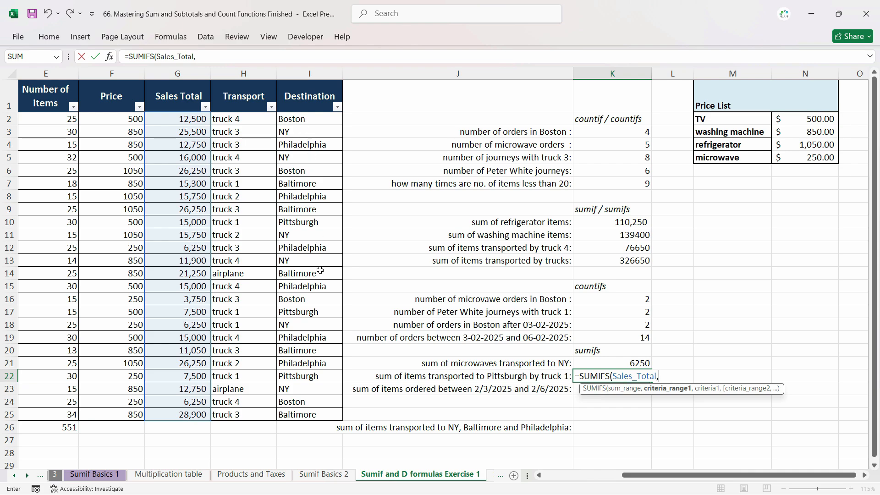
type("des")
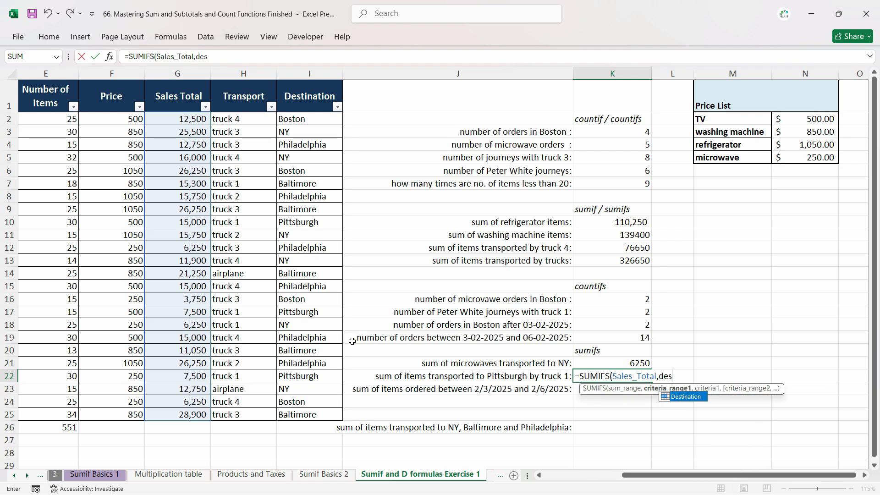
key("Tab")
type(",")
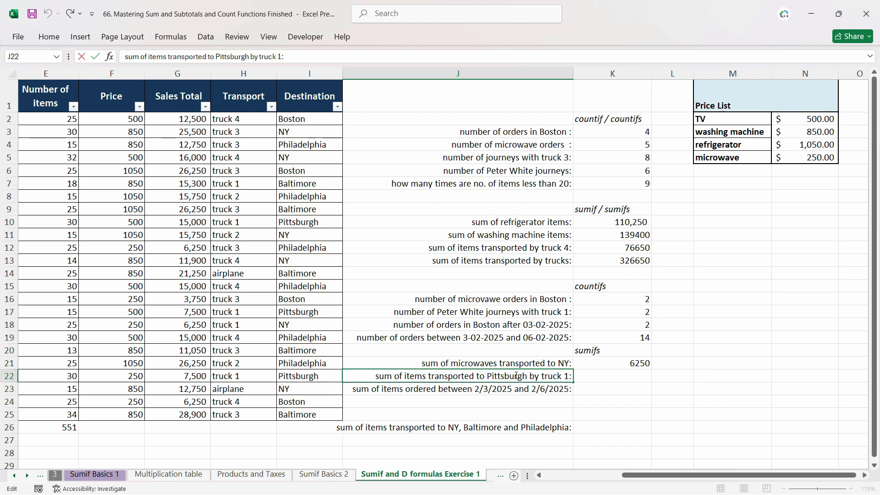
Copy the word "Pittsburgh" from the label in J22 into cell L22
double_click(516, 376)
key("ctrl+c")
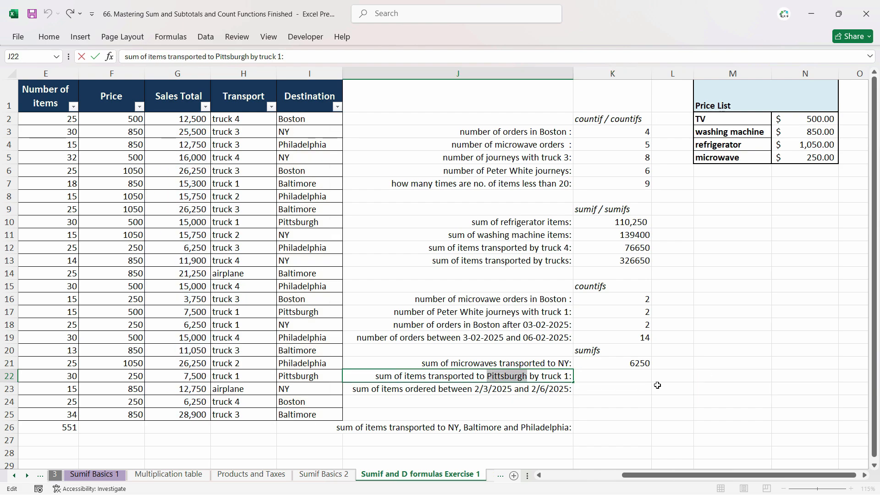
left_click(682, 377)
key("ctrl+v")
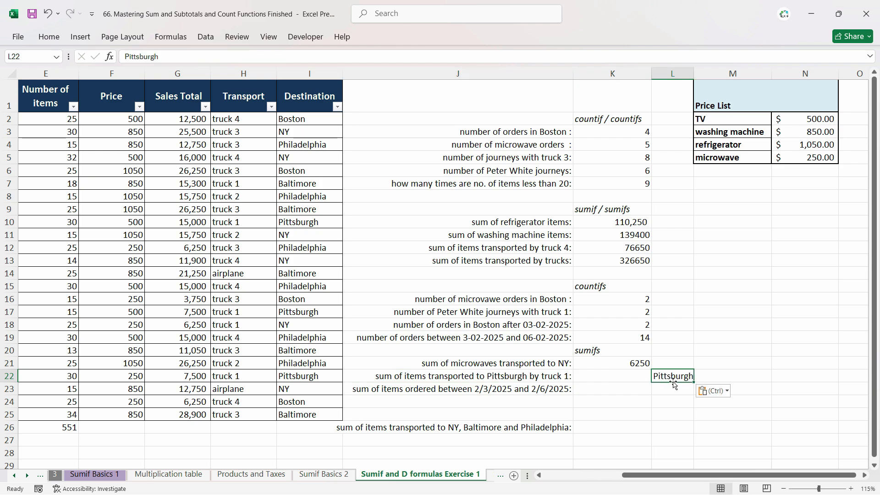
Begin a SUMIFS formula in K22 for items transported to Pittsburgh by truck 1, with Sales_Total as the sum range
left_click(557, 379)
left_click(612, 377)
type("=sumifs")
key("Tab")
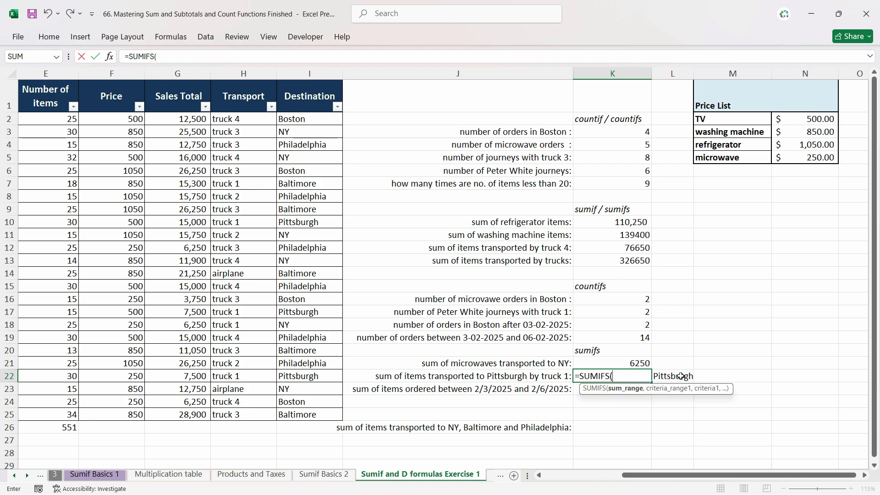
type("s_Tota")
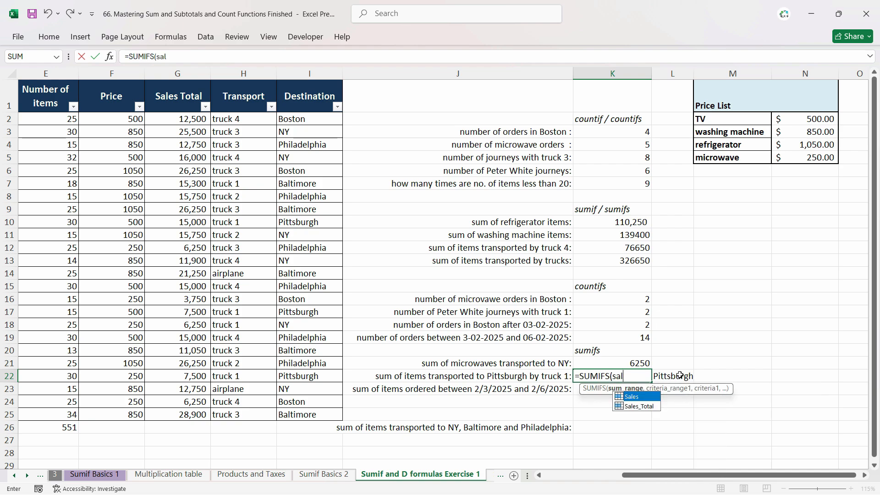
type("l")
key("Down")
key("Tab")
type(",")
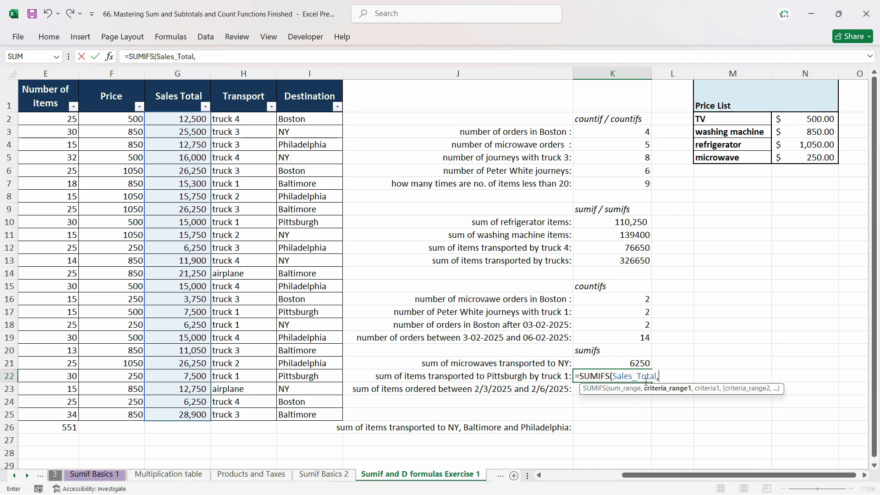
Add the Destination range to the K22 SUMIFS formula with the absolute reference $L$22 as its criterion
type("Destination")
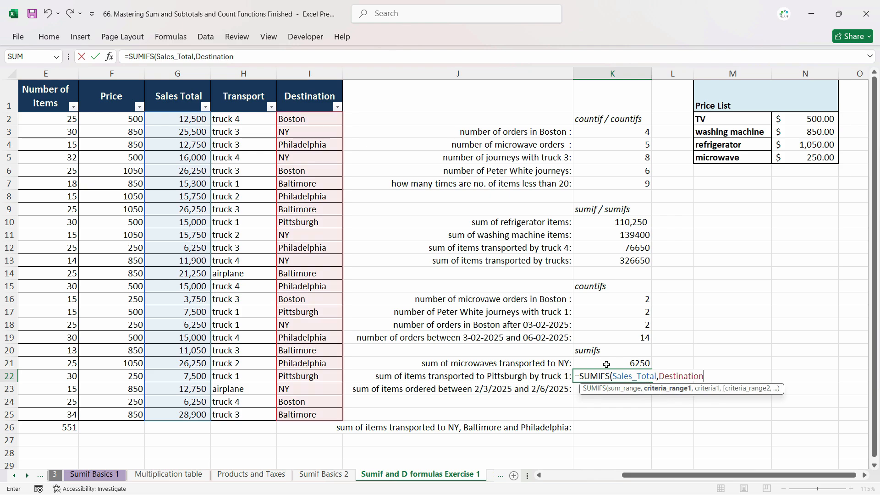
type(",")
left_click(672, 363)
key("Down")
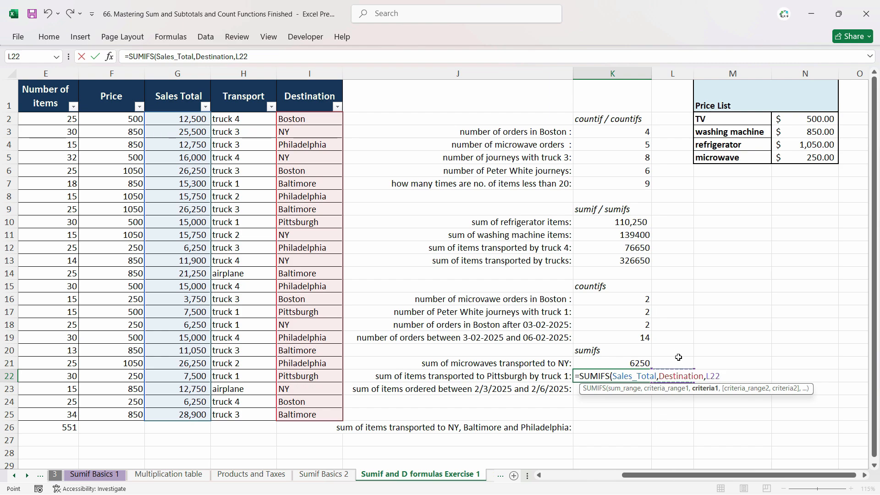
key("F4")
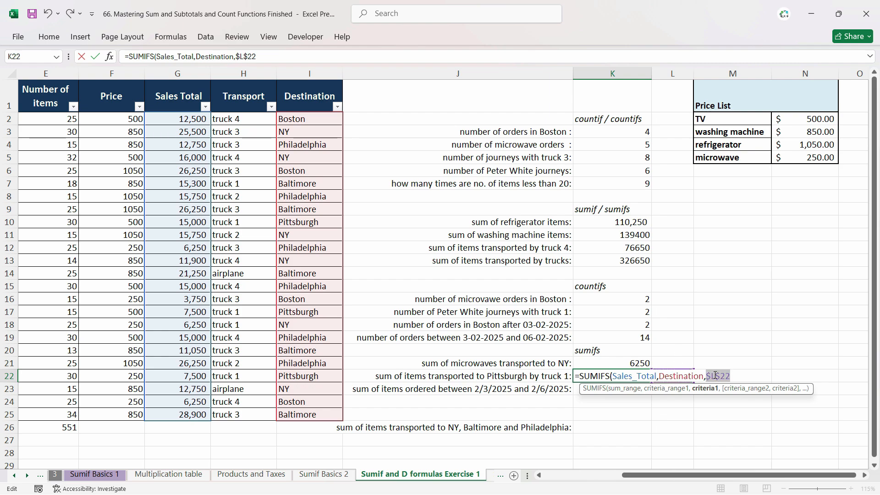
Complete the K22 SUMIFS formula with the Transport range and the criterion "Truck 1"
type(",")
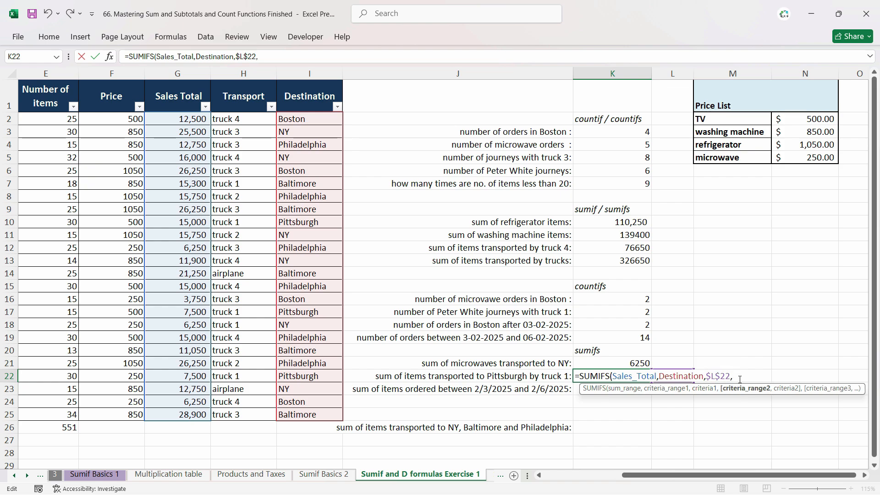
type("Transport,")
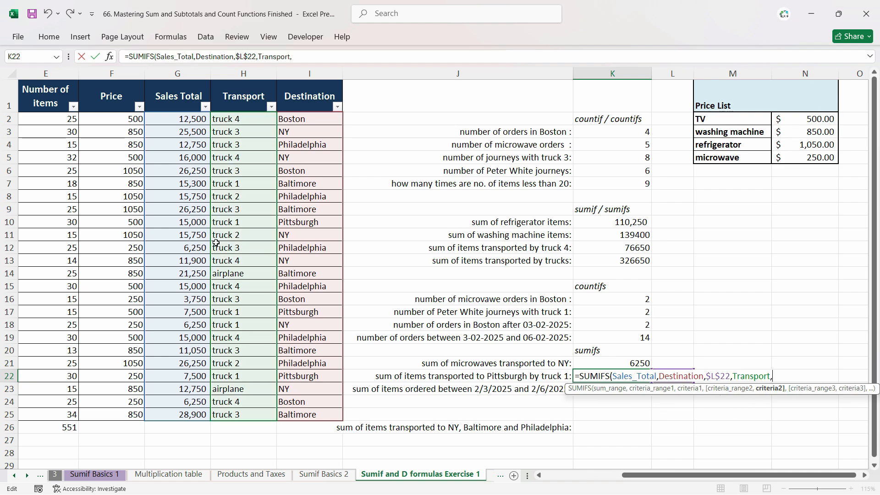
type("\"Truck 1")
key("ctrl+Return")
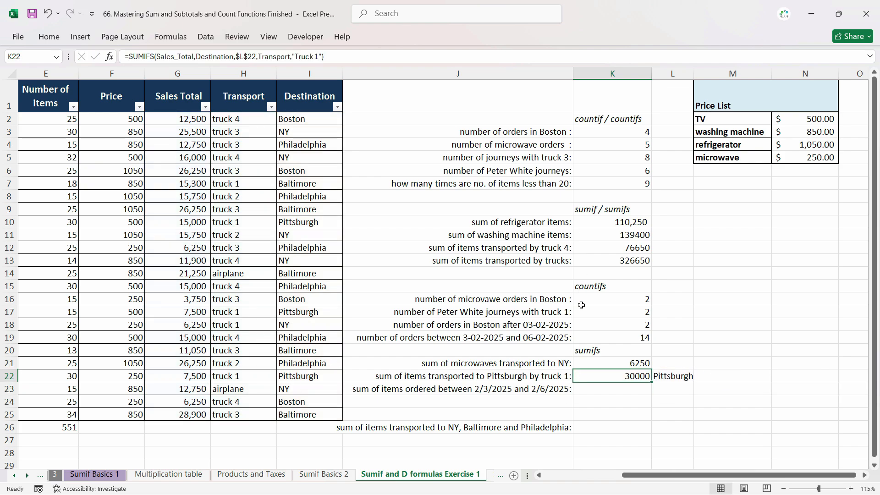
Filter the Destination column to Pittsburgh and select the truck 1 Sales Total values to check the K22 sum
left_click_drag(659, 476, 621, 475)
left_click(467, 106)
left_click(350, 255)
left_click(349, 306)
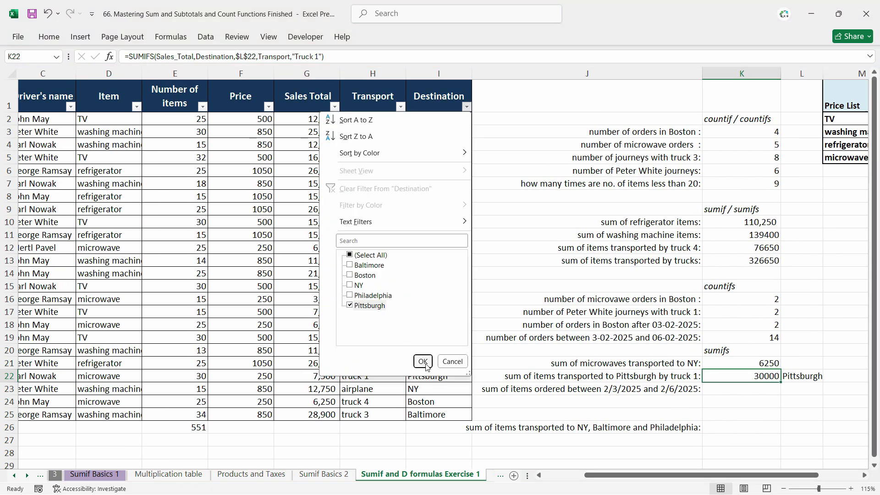
left_click(423, 361)
left_click_drag(316, 121, 320, 145)
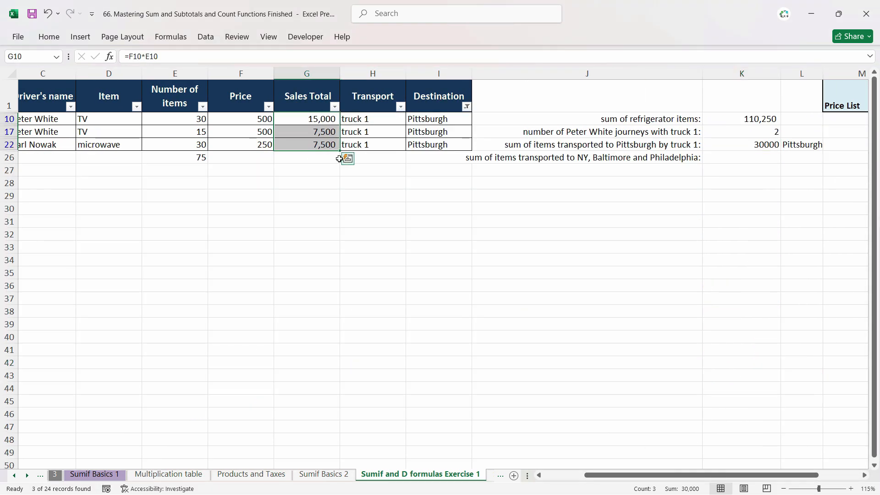
Clear the Destination column's filter to show the whole order table again
key("ctrl+q")
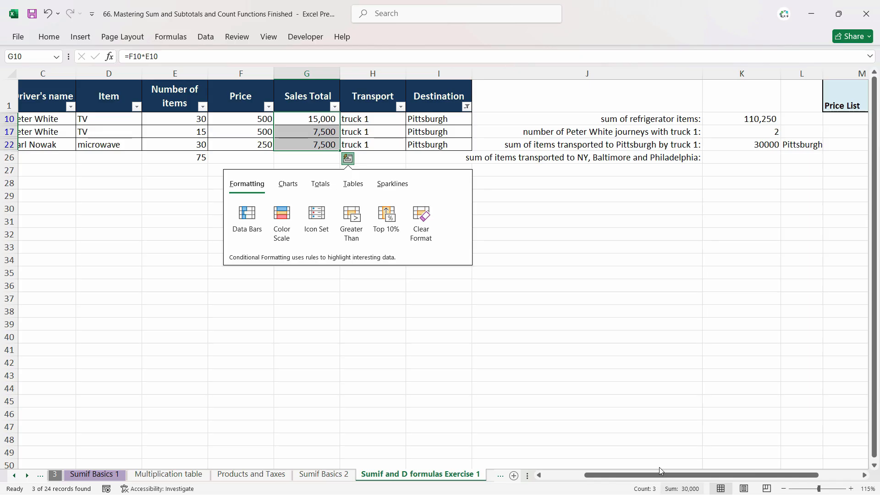
key("Escape")
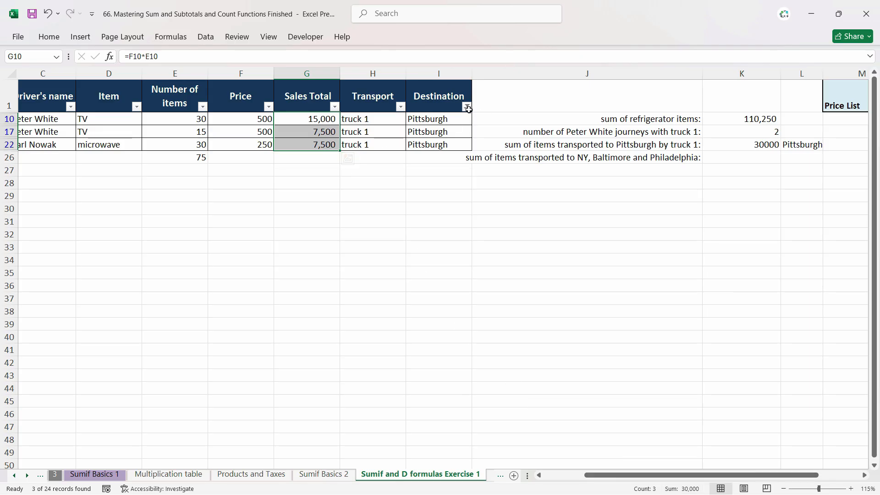
left_click(466, 107)
left_click(381, 188)
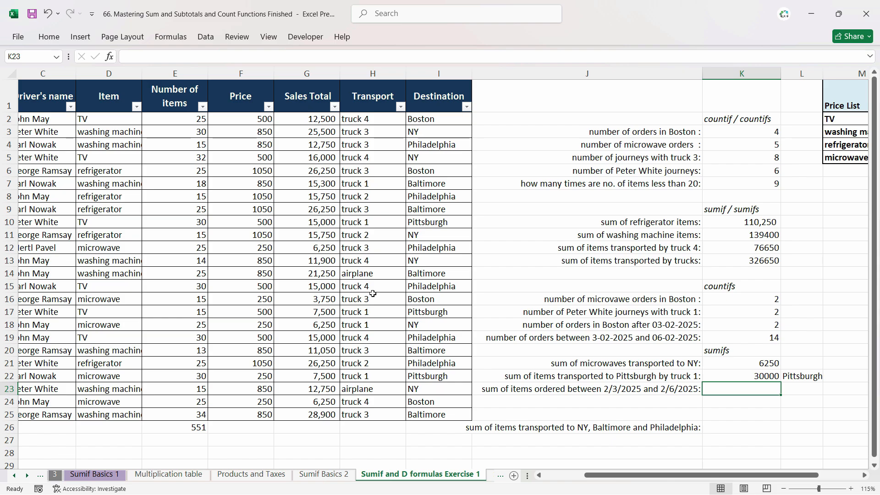
Begin a SUMIFS formula in L21 for microwaves transported to NY, with Number_of_items as the sum range
left_click(606, 365)
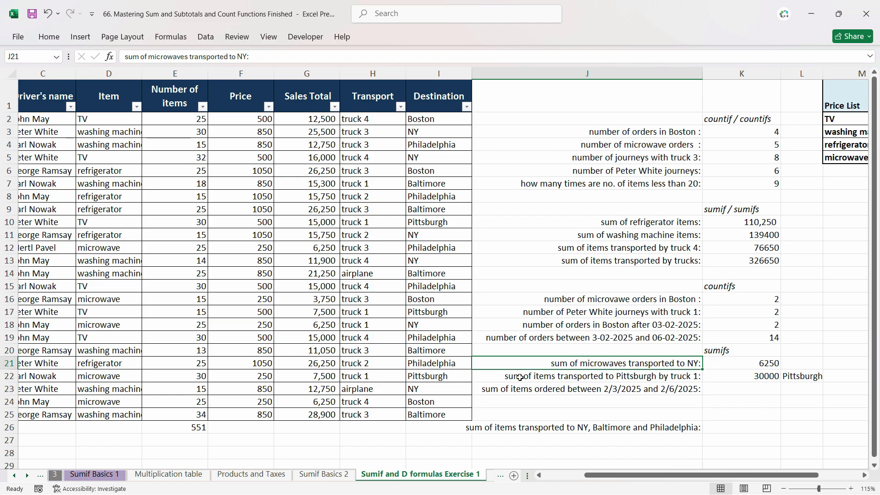
left_click(608, 377)
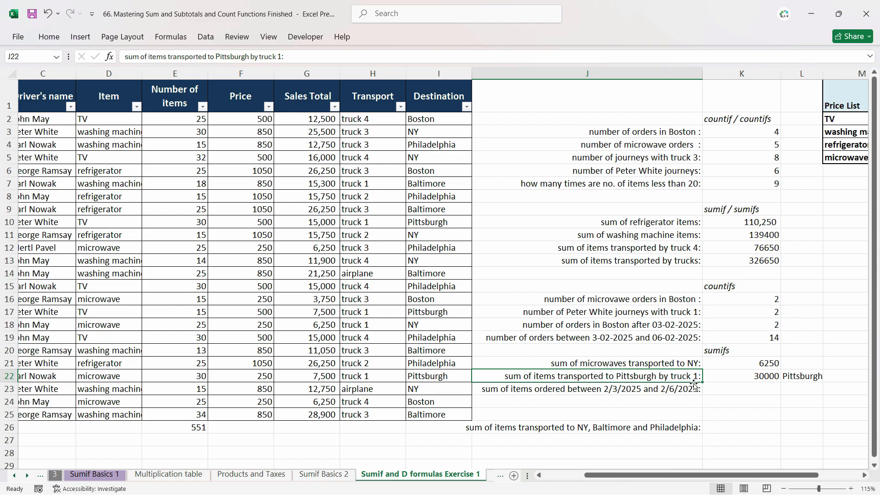
left_click(755, 394)
left_click(808, 366)
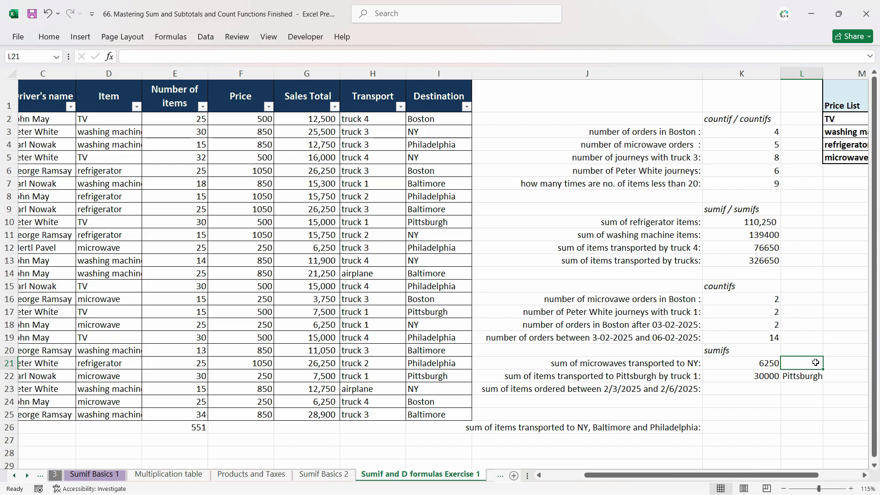
type("=sumifs")
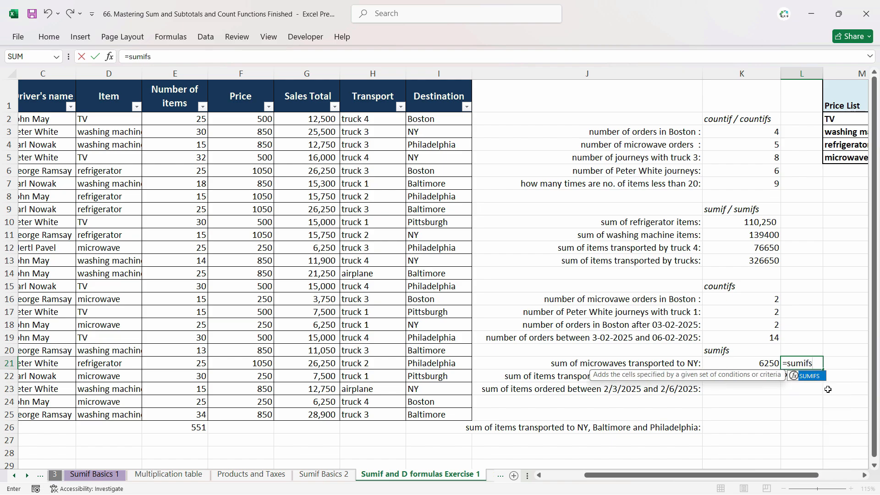
key("Tab")
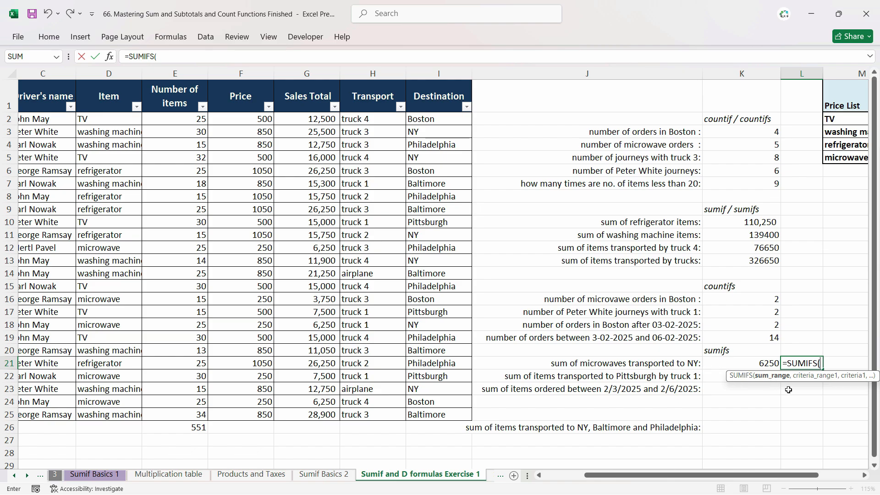
type("Number_of_items,")
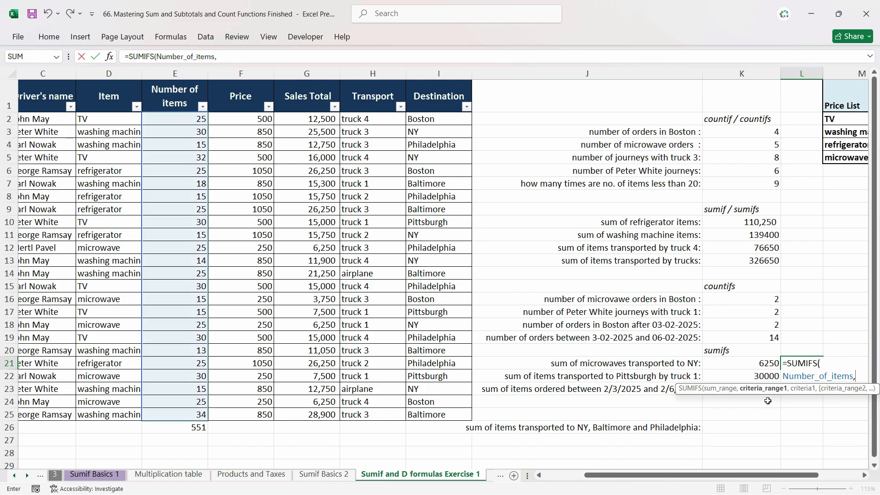
Complete the L21 SUMIFS formula with the Item range matching "Microwave" and the Destination range matching "NY"
type("ite")
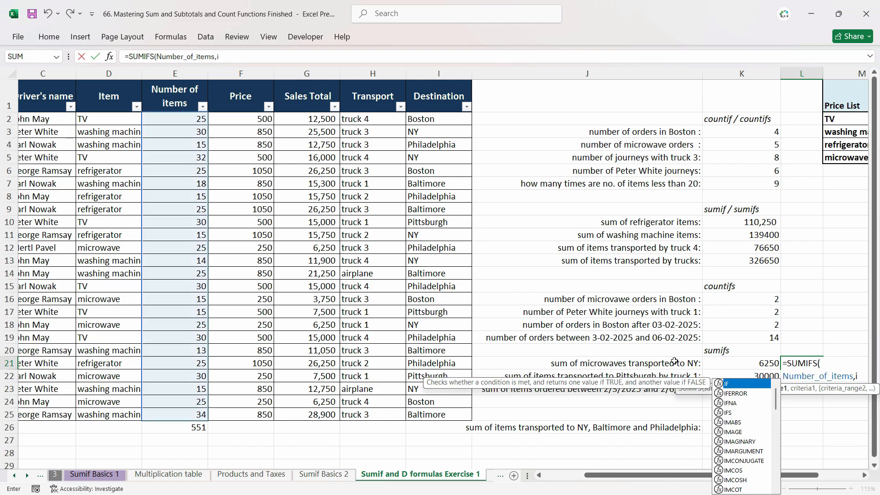
key("Tab")
type(",\"")
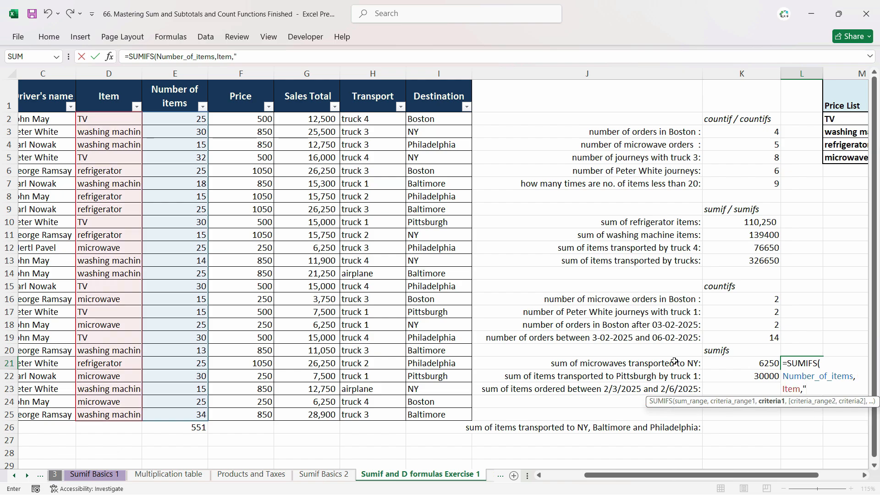
type("Microwave\",")
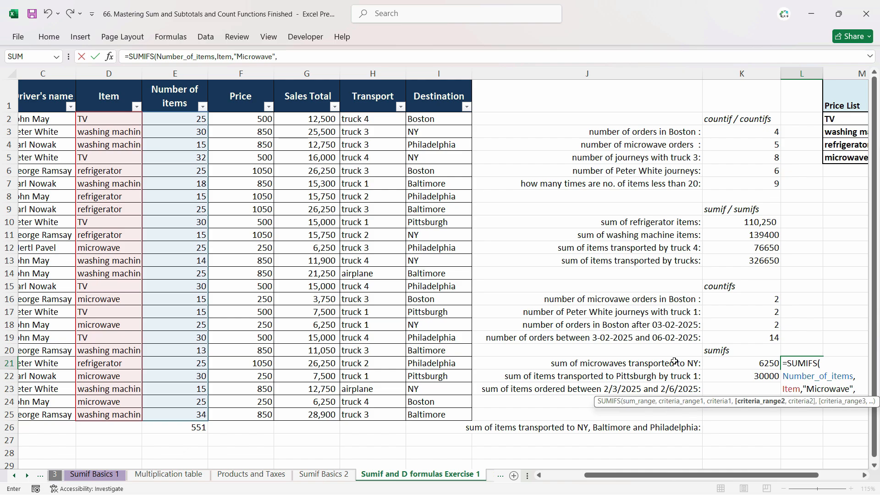
type("des")
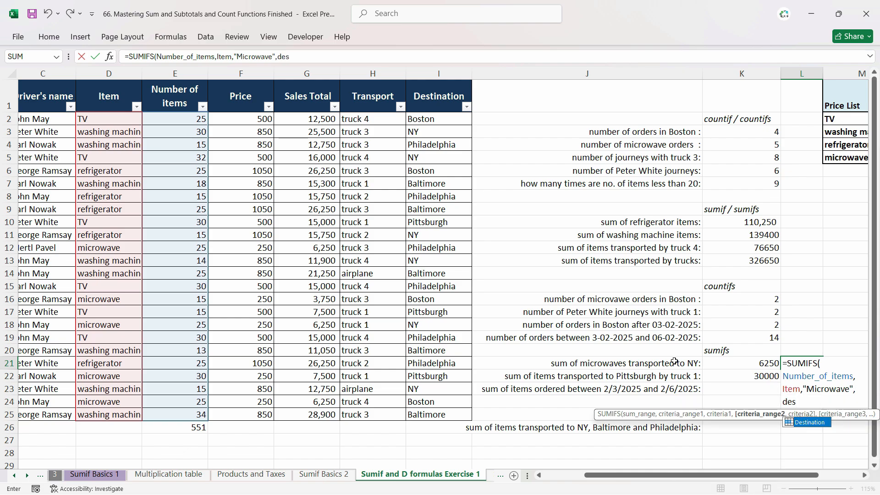
key("Tab")
type(",\"N\"")
key("Return")
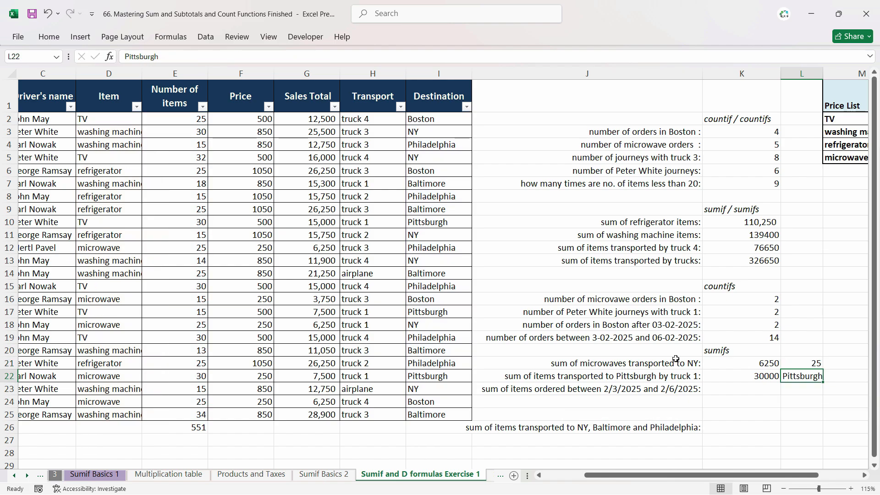
Replace the K20 heading with "Sales Total" and enter "Units Total" in L20
left_click(800, 363)
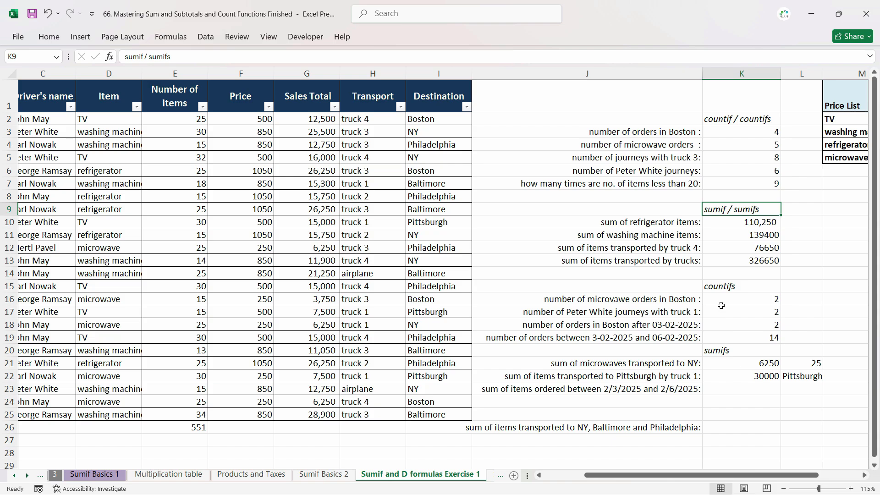
left_click(732, 289)
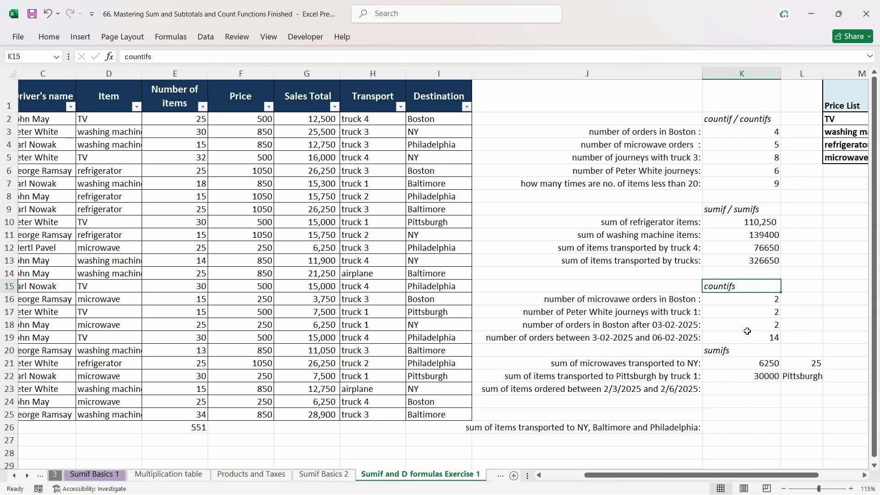
left_click(735, 352)
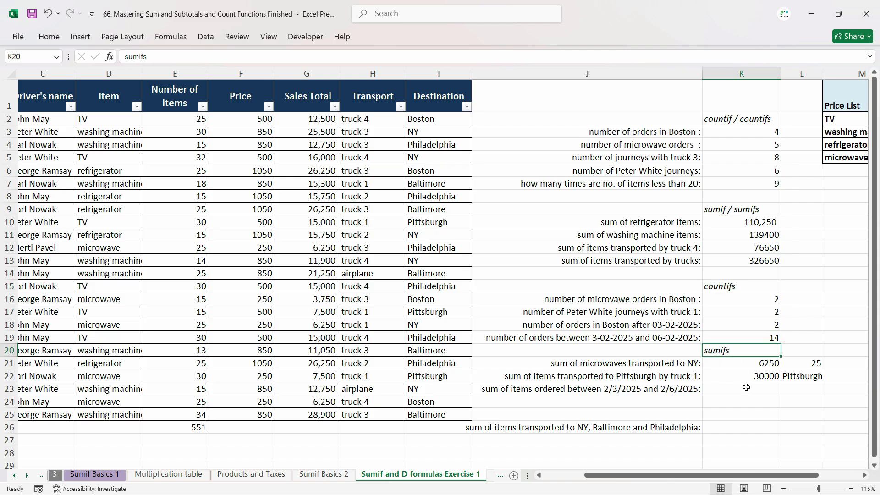
type("Sales Total")
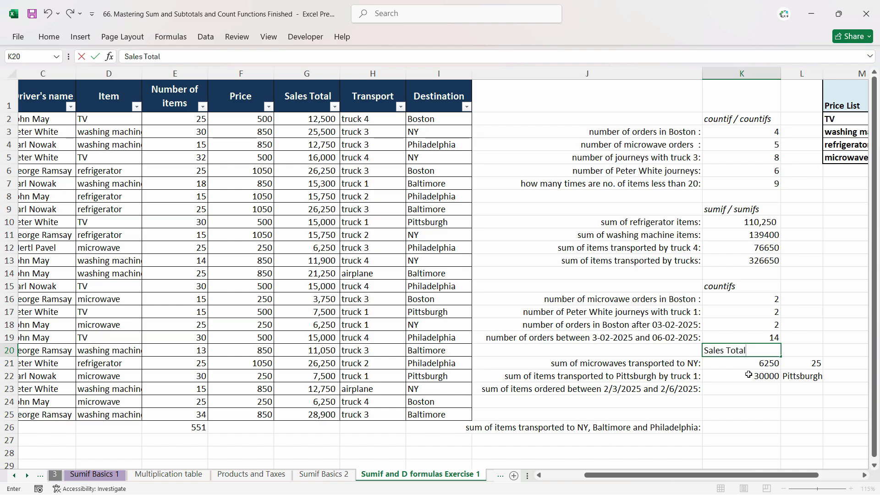
key("Tab")
type("Units Total")
key("Return")
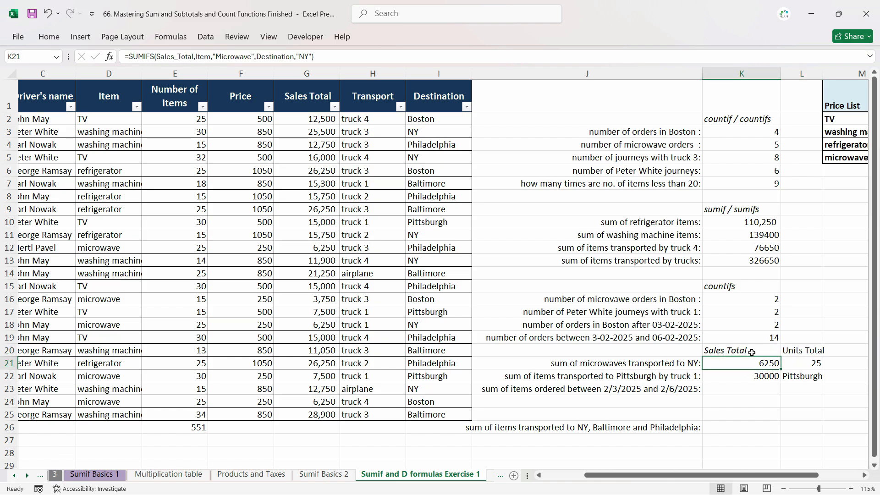
Enter "Units Total" in L9 and replace the K9 heading with "Sales Total"
left_click(752, 353)
left_click(740, 289)
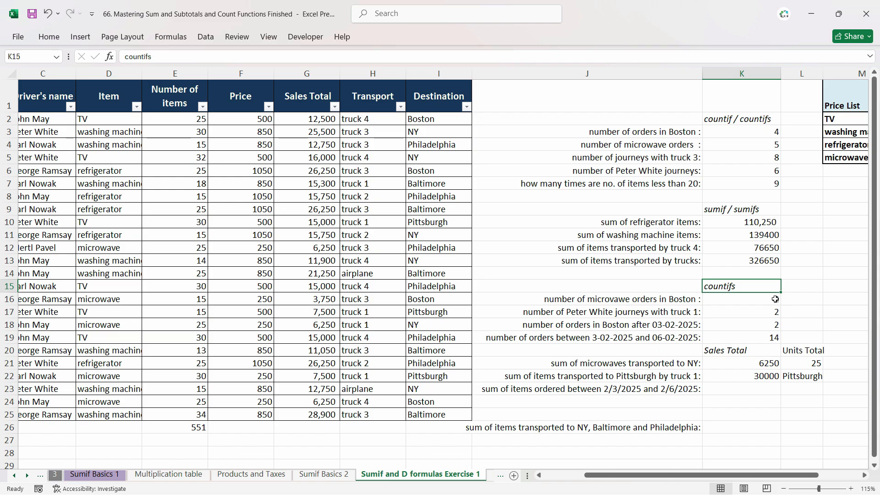
left_click(755, 355)
left_click(800, 209)
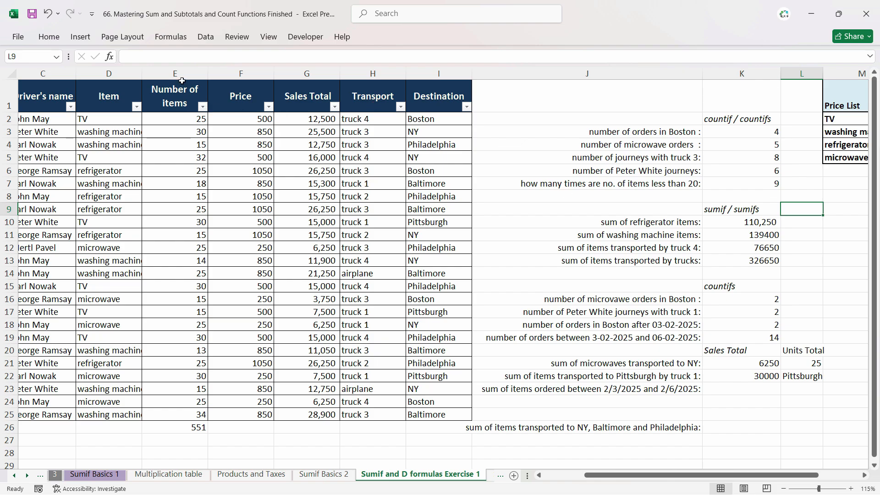
type("Units Total")
key("Return")
left_click(745, 210)
type("Sales Total")
key("Return")
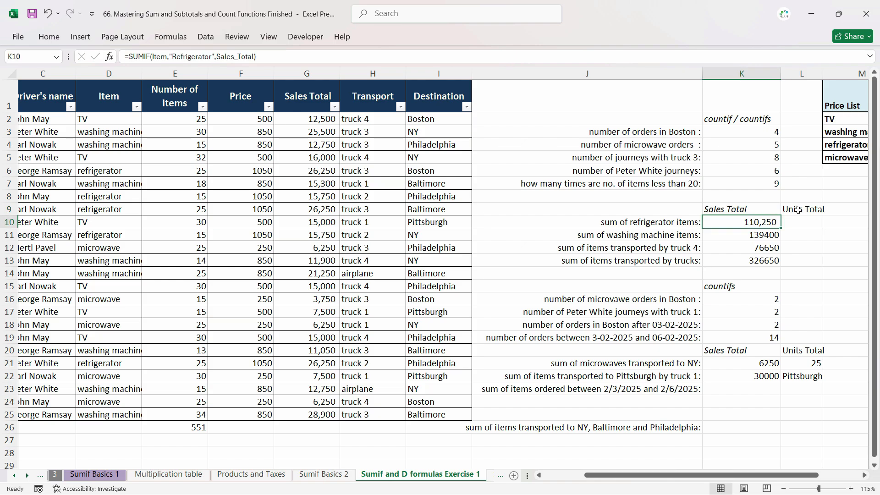
left_click(802, 210)
left_click(806, 350)
Begin a SUMIFS formula in K23 for items ordered between two dates, with Sales_Total as the sum range
left_click(764, 389)
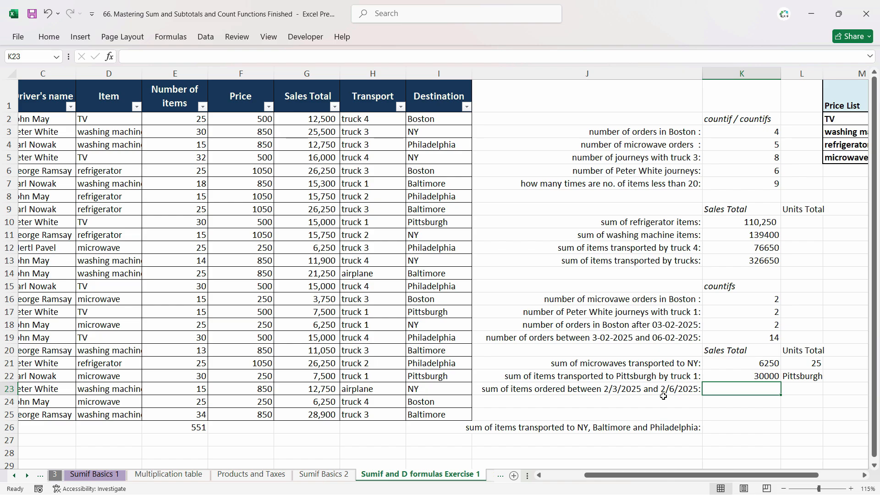
type("=")
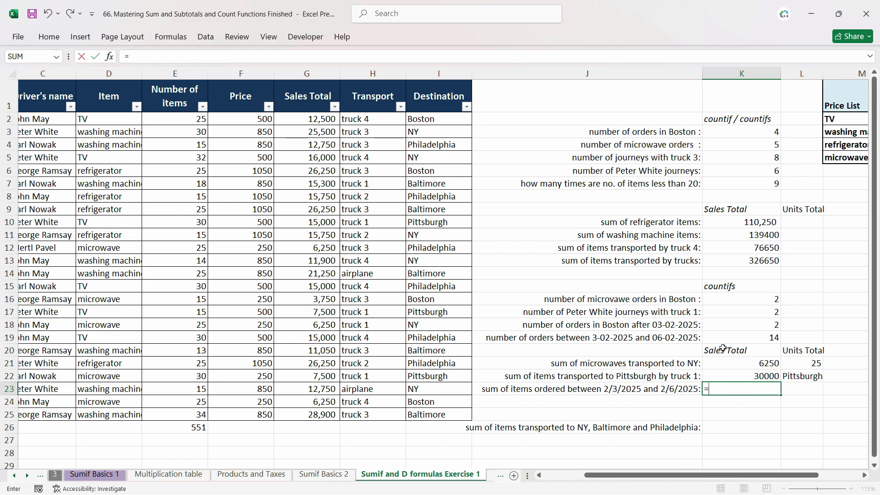
type("sumifs")
key("Tab")
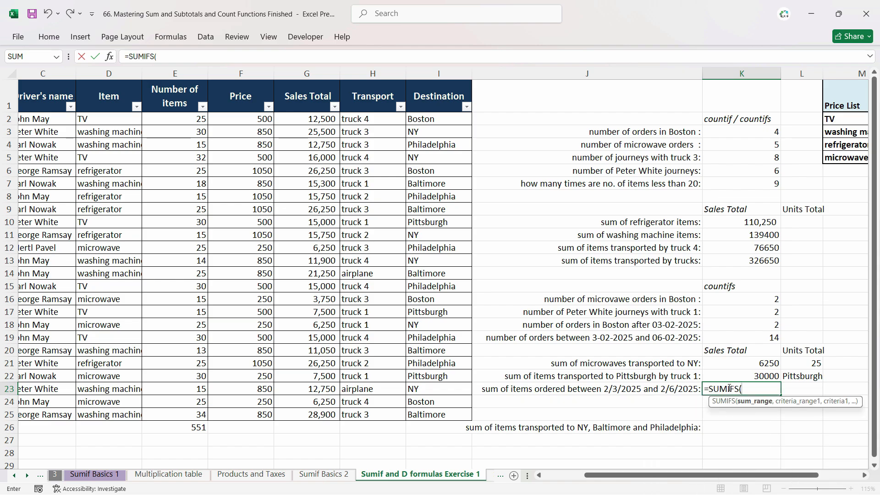
type("Sales_Total,")
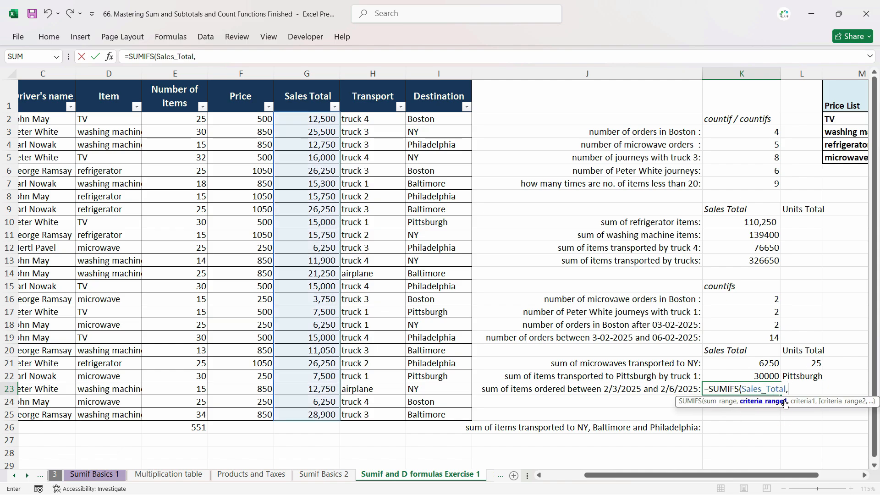
Complete the K23 SUMIFS formula with the Date range criteria ">=02-03-2025" and "<=02-06-2025"
type("dat")
key("Tab")
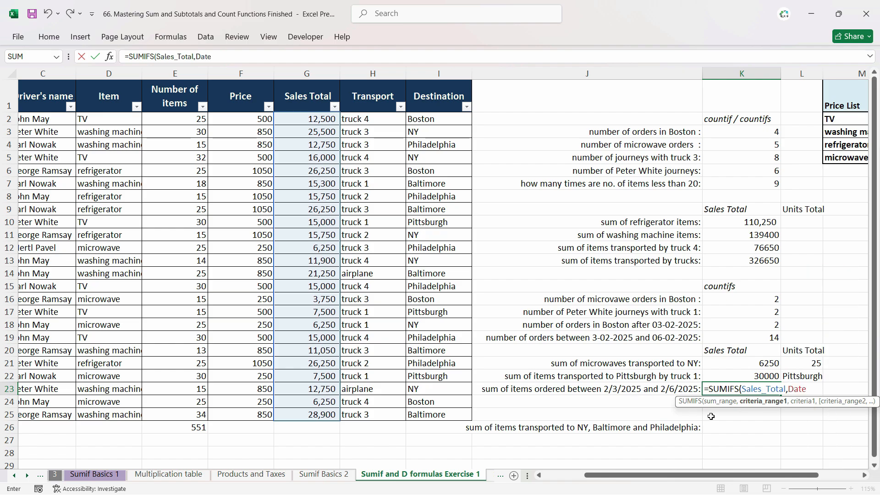
type(",")
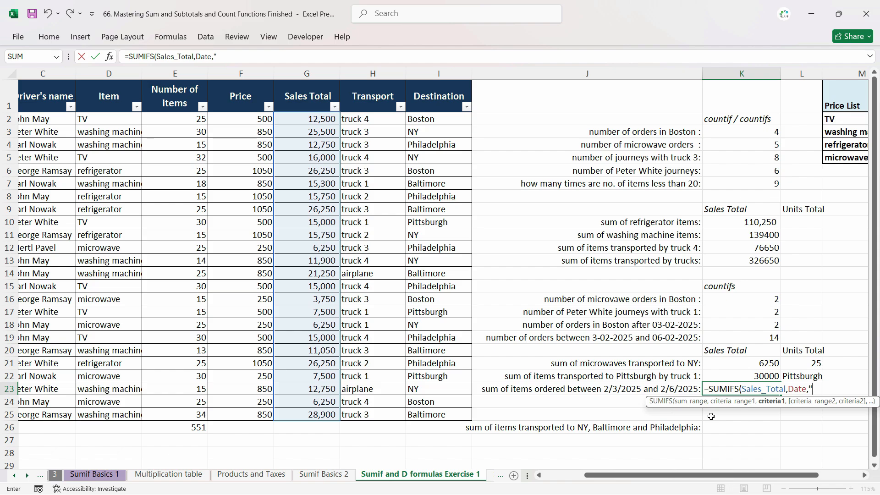
type("\">=02-03-2025\"")
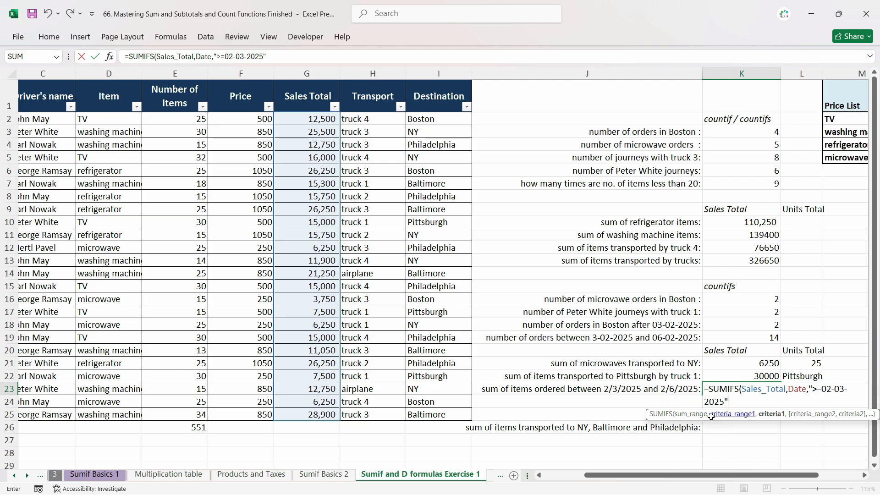
type(",")
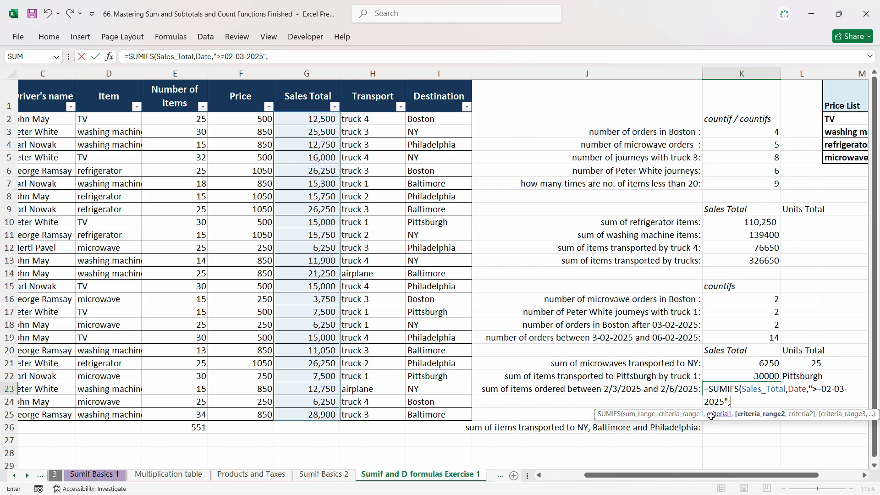
type("Date,\"<=02-06-2025")
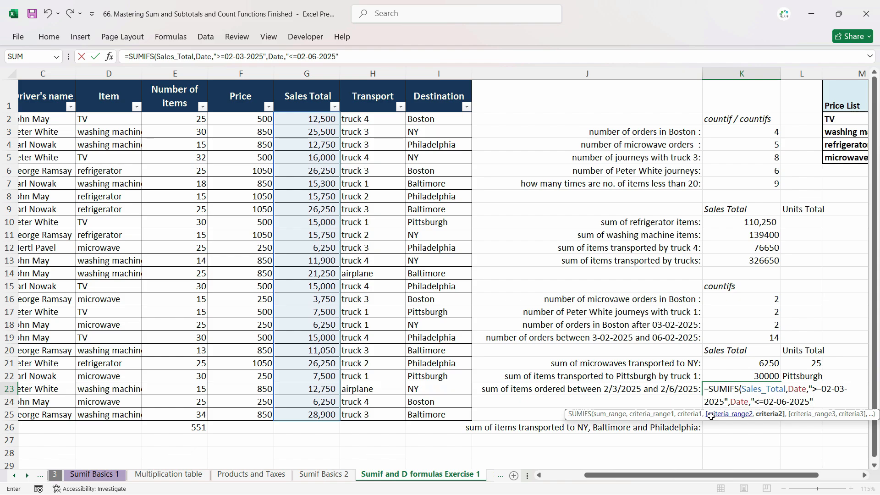
key("Return")
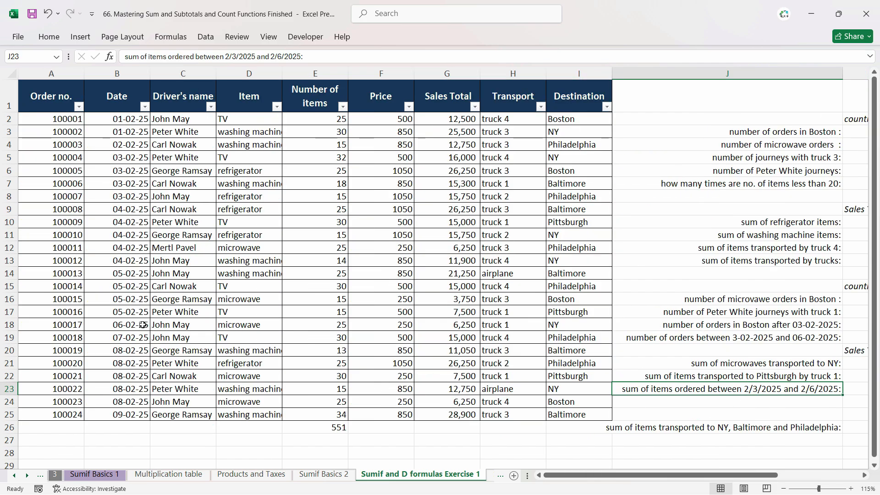
Edit the label in J23 to read "sum of items ordered between 2/2/2025 and 6/02/2025:"
double_click(759, 388)
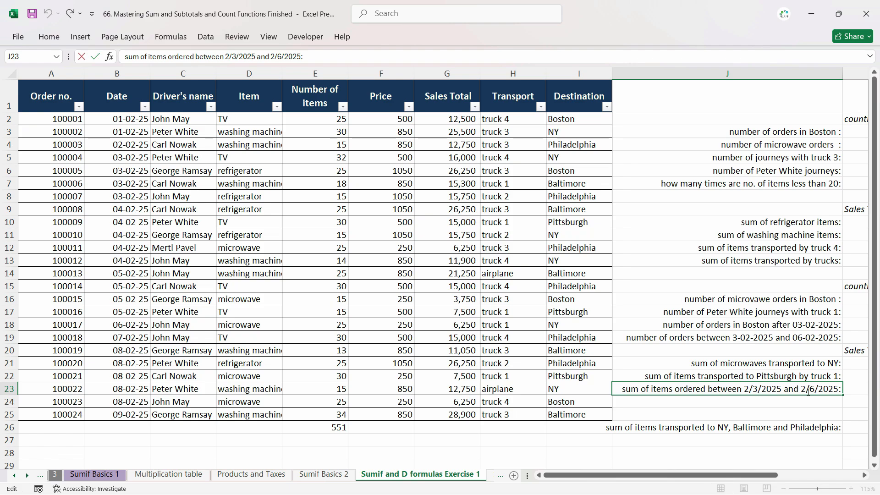
key("Tab")
double_click(744, 389)
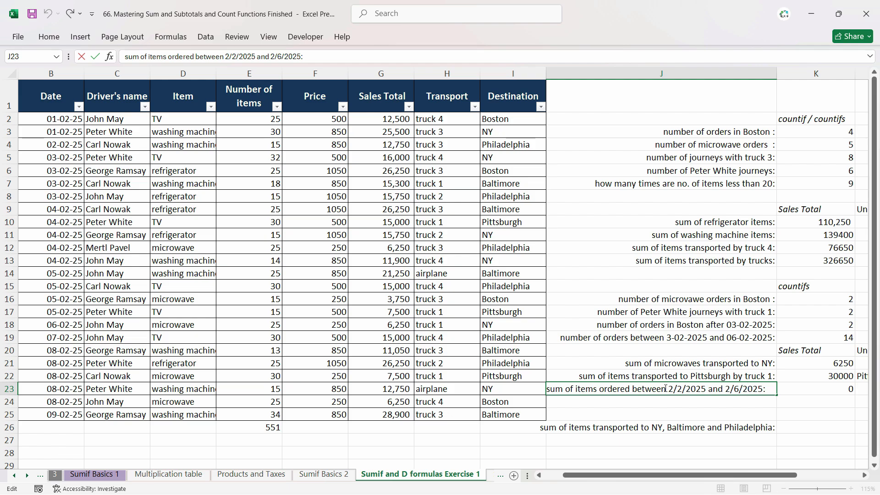
key("BackSpace")
type("6")
key("BackSpace")
type("02")
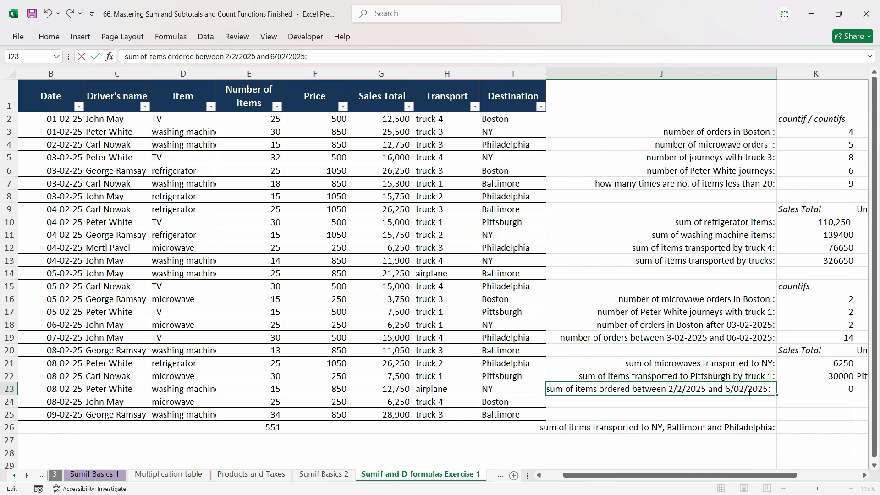
Change the date criteria in the K23 SUMIFS formula to ">=02-02-2025" and "<=06-02-2025"
double_click(835, 389)
left_click(836, 402)
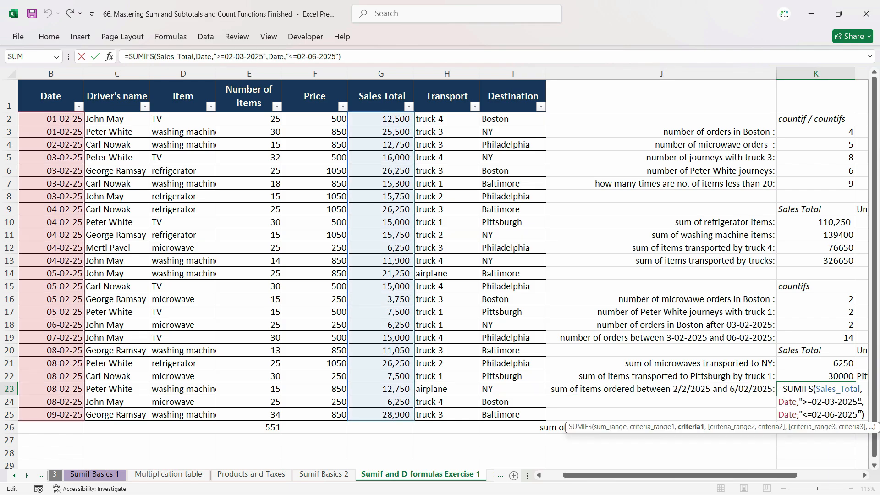
key("BackSpace")
type("2")
key("Down")
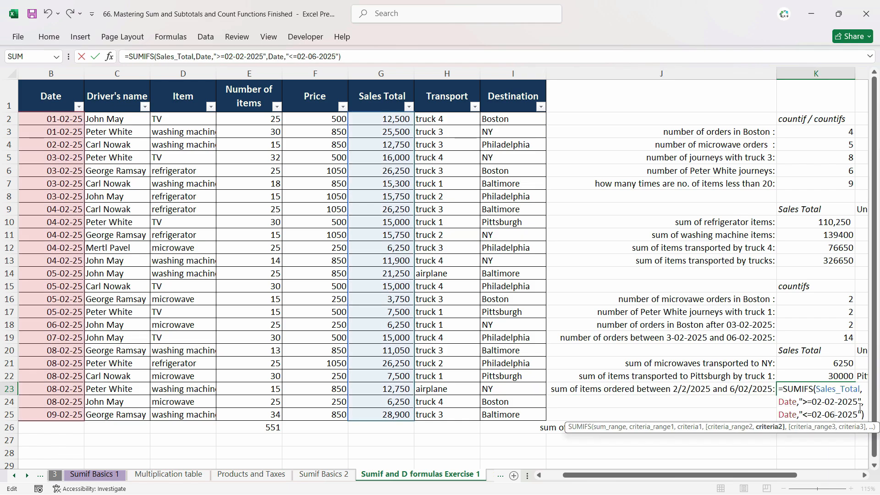
key("BackSpace")
type("6")
key("Right")
key("Right")
key("Right")
key("BackSpace")
type("2")
key("Return")
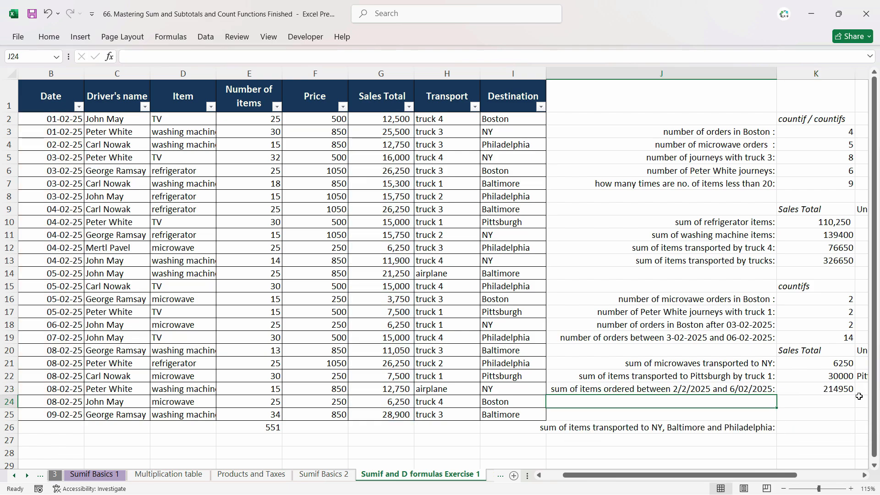
Review the K23 formula and compare the labels in J21:J23 with the Sales Total and Units Total entries beside them
left_click(853, 386)
scroll(757, 482, "right", 3)
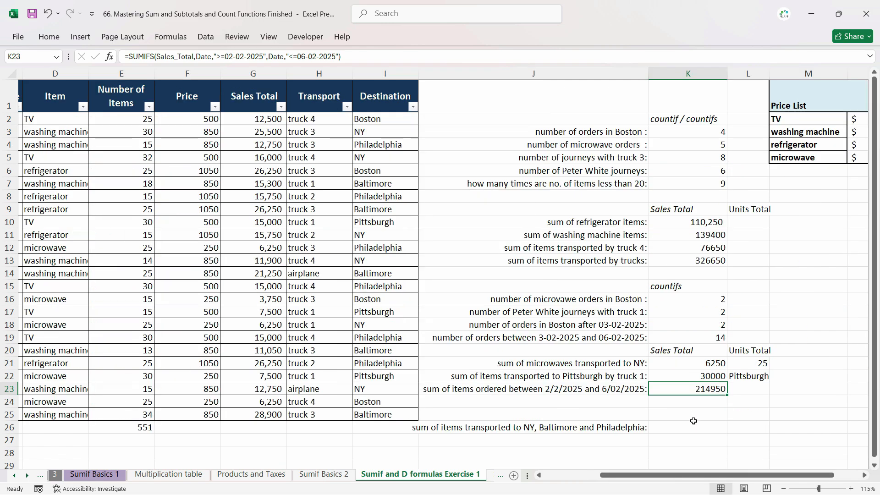
left_click(695, 425)
left_click(438, 427)
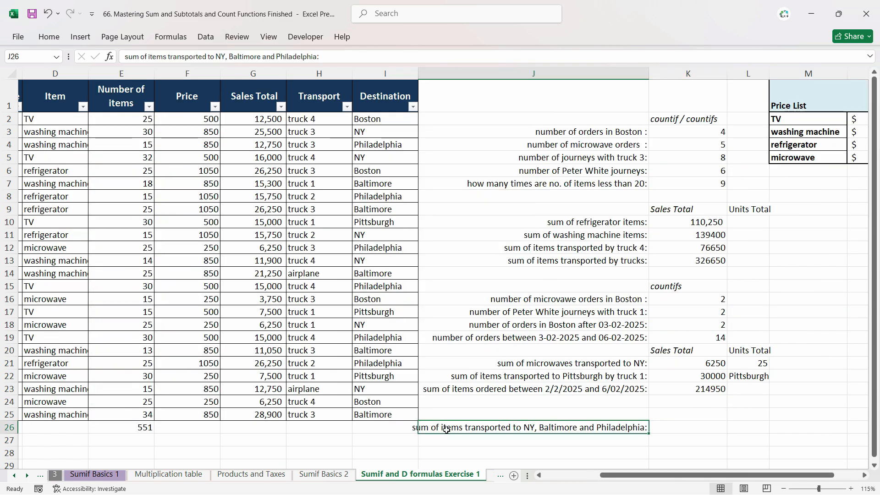
left_click(512, 389)
left_click(511, 376)
left_click_drag(752, 363, 753, 385)
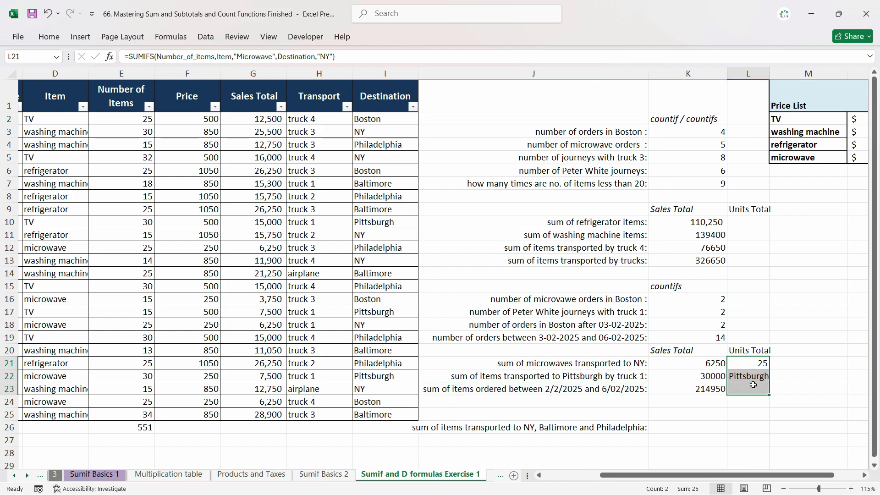
left_click(456, 379)
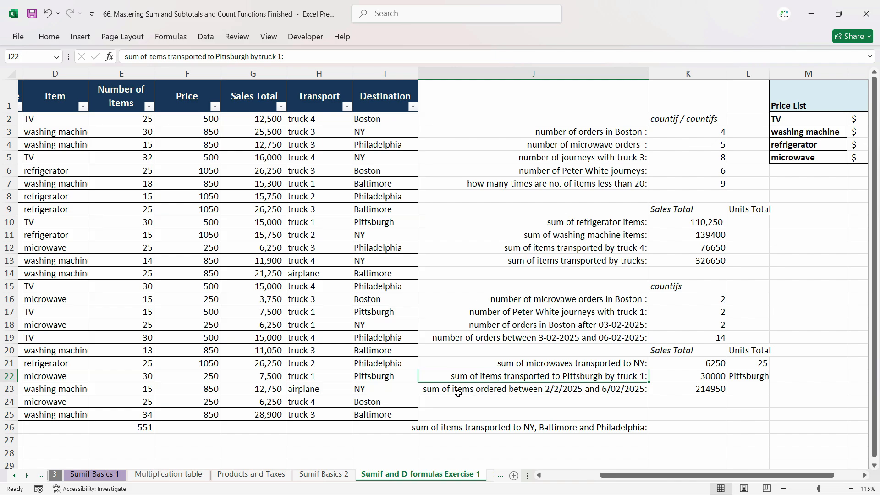
left_click_drag(706, 364, 706, 390)
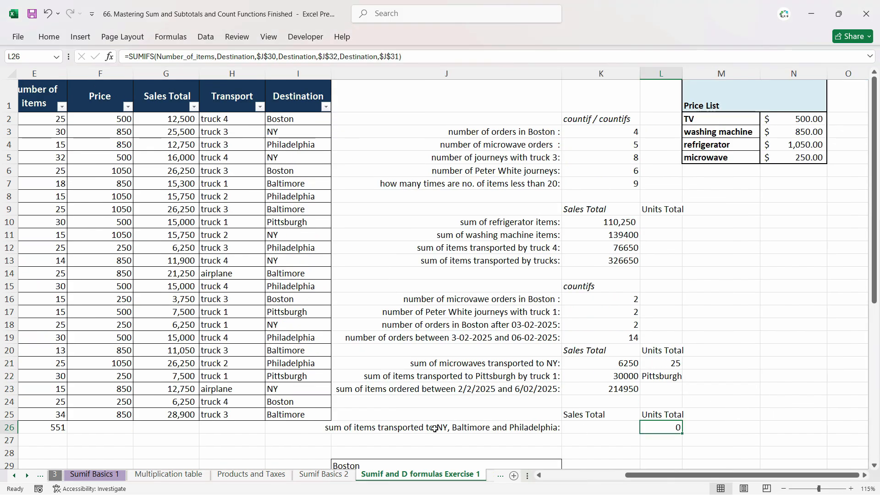
Examine the J26 question on NY, Baltimore and Philadelphia, the SUMIFS formula in L26 and the city list its criteria refer to
left_click(346, 427)
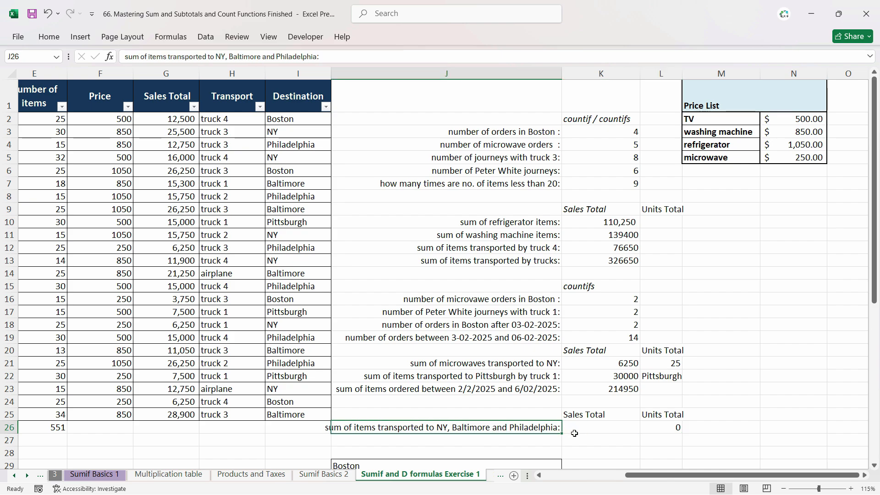
left_click(671, 427)
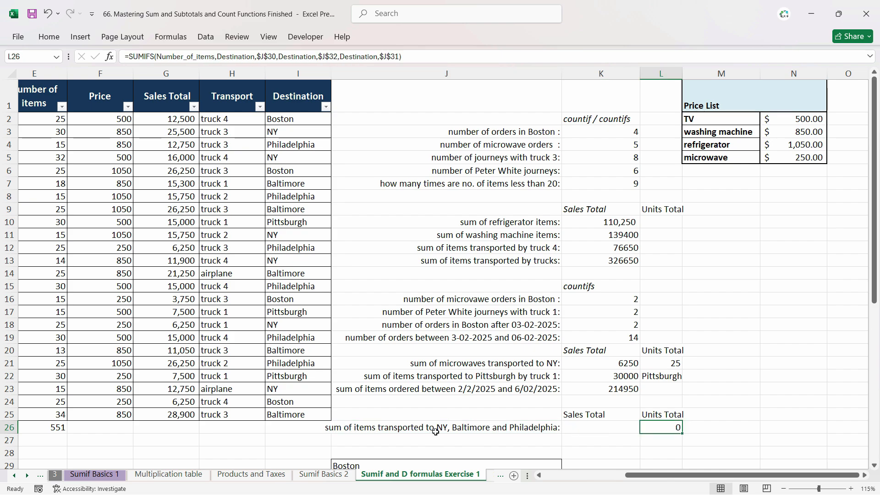
left_click(397, 430)
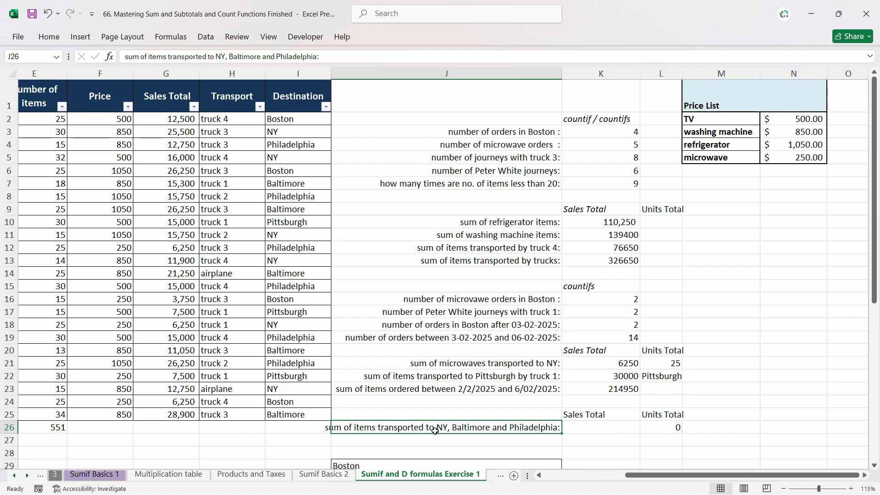
left_click(660, 427)
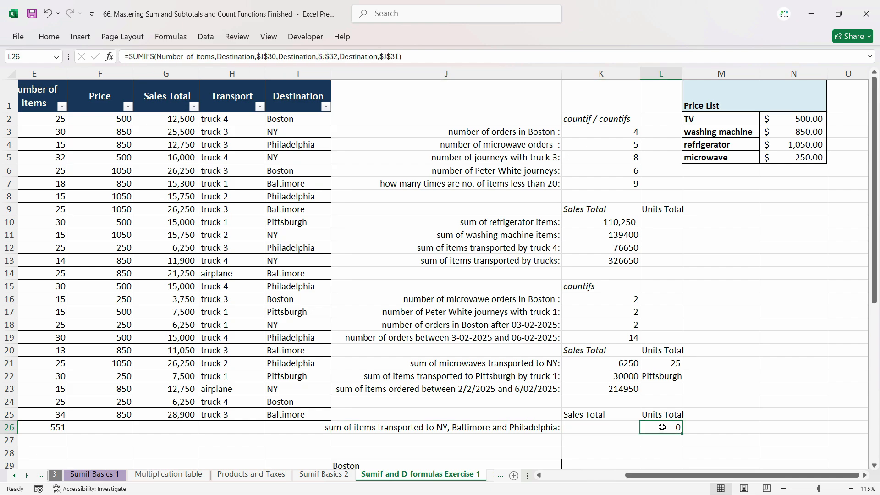
left_click(440, 430)
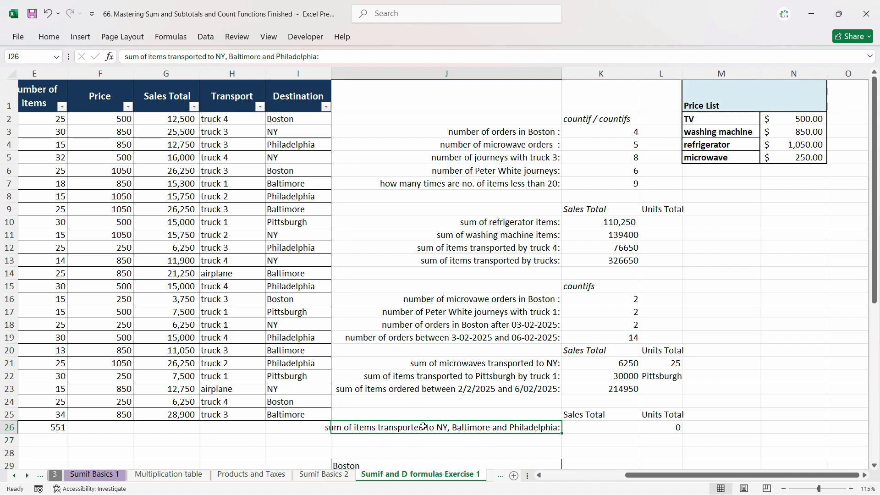
left_click(679, 429)
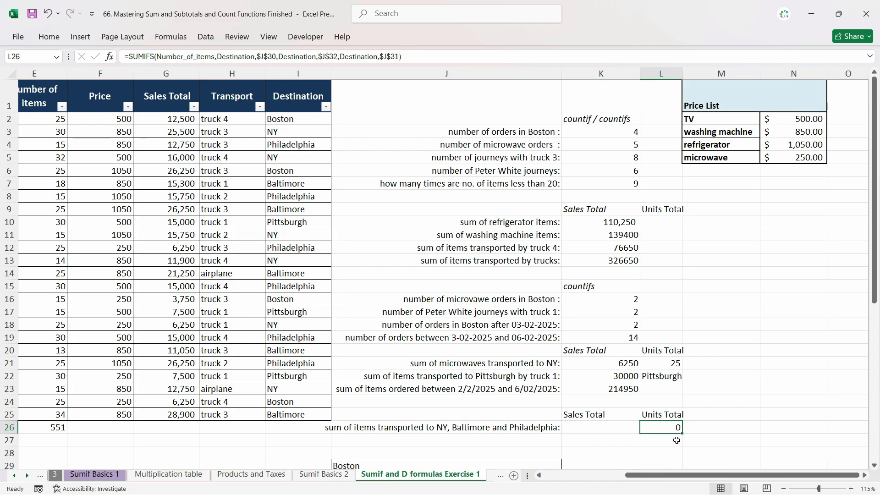
scroll(677, 441, "down", 2)
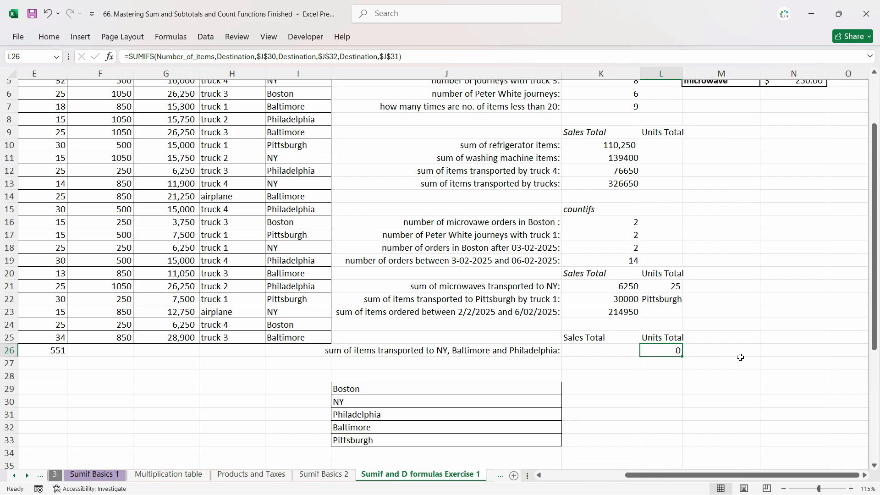
scroll(749, 356, "up", 1)
scroll(749, 356, "left", 1)
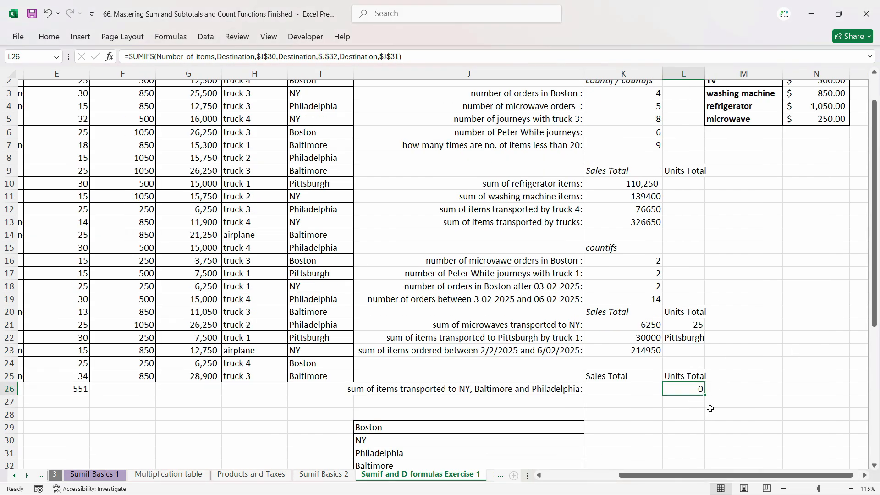
scroll(707, 410, "down", 2)
scroll(706, 410, "up", 3)
scroll(706, 411, "down", 2)
type("=s")
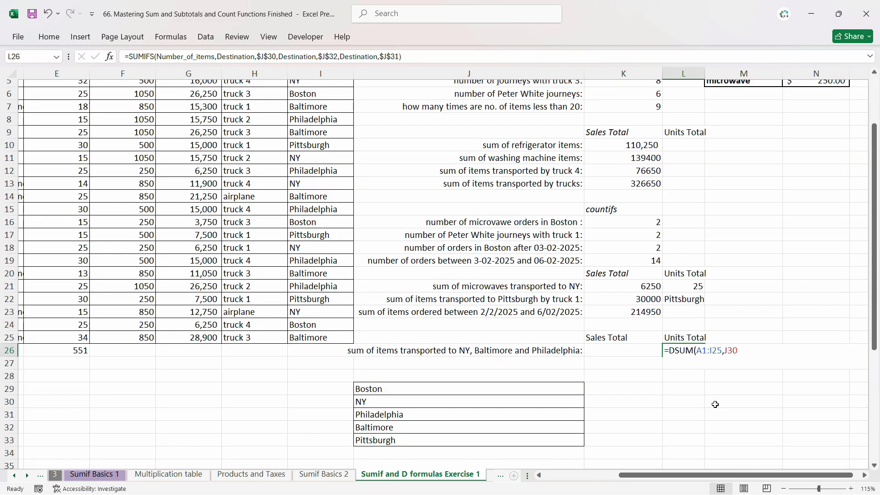
type("umifs")
key("Tab")
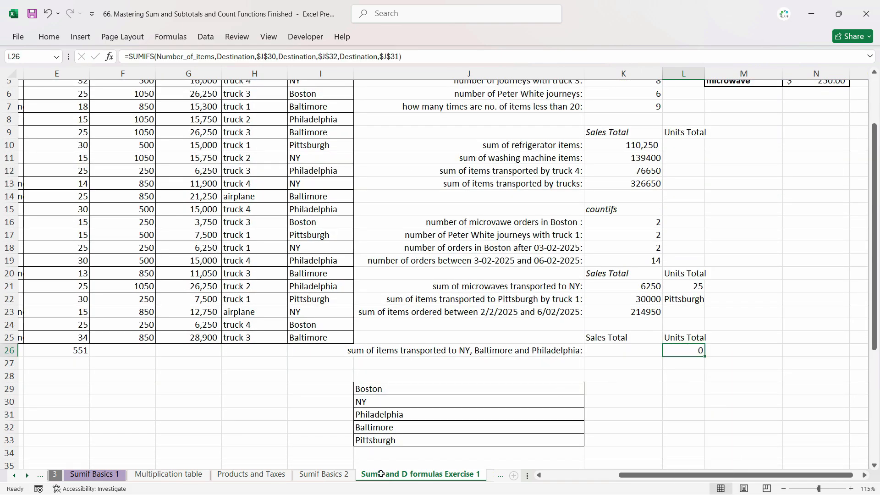
Compare the city list in J29:J33 with the entries in the table's Destination column
left_click_drag(385, 389, 384, 442)
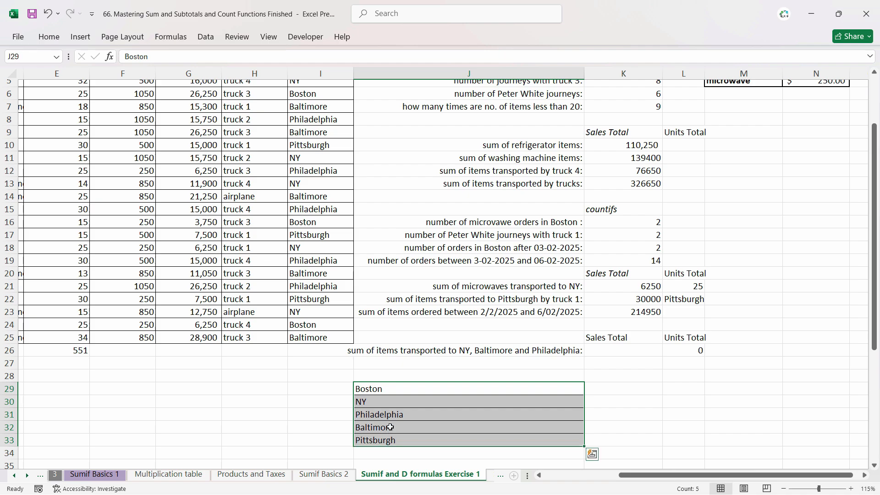
left_click(393, 428)
scroll(394, 387, "up", 2)
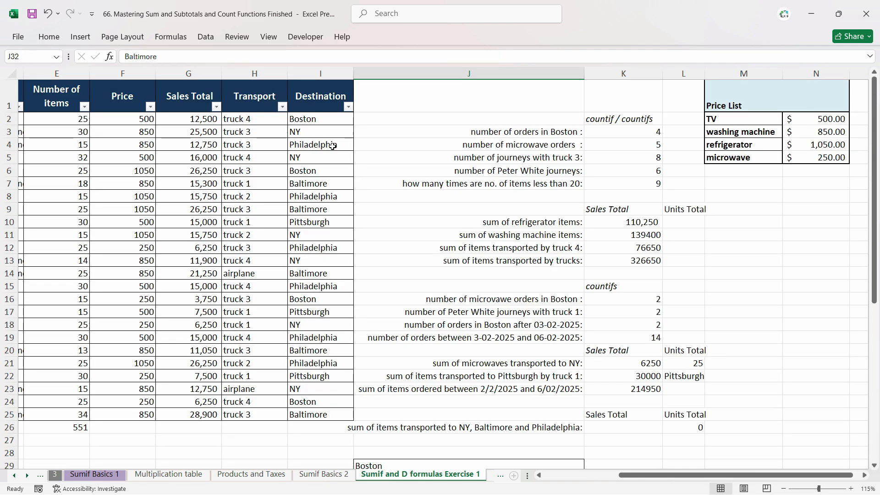
scroll(425, 396, "down", 2)
right_click(342, 196)
scroll(310, 118, "up", 1)
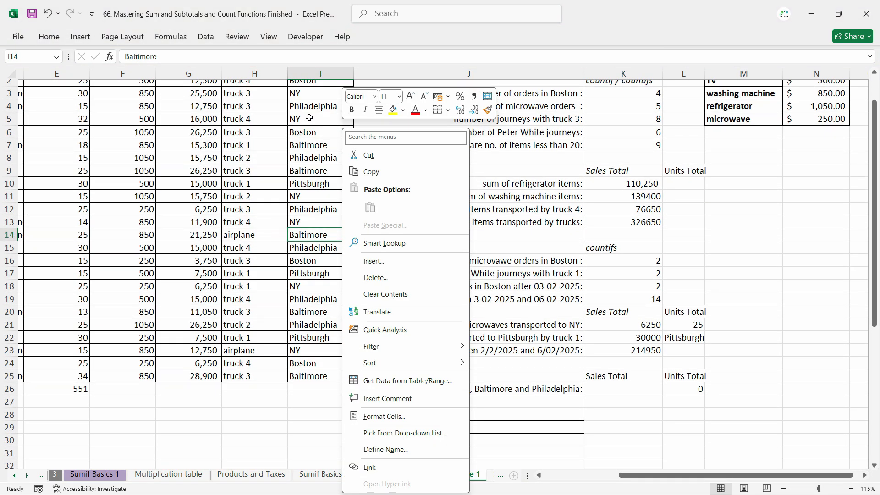
left_click(579, 376)
scroll(563, 424, "down", 2)
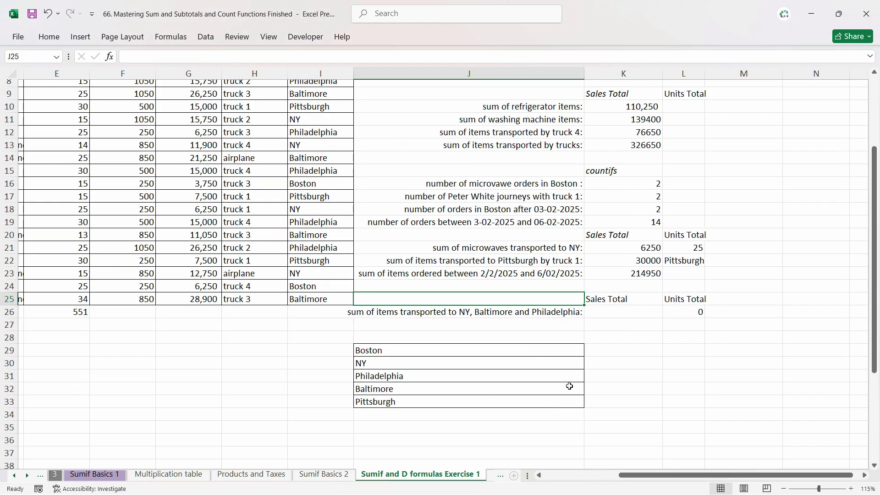
scroll(566, 383, "up", 2)
left_click(317, 119)
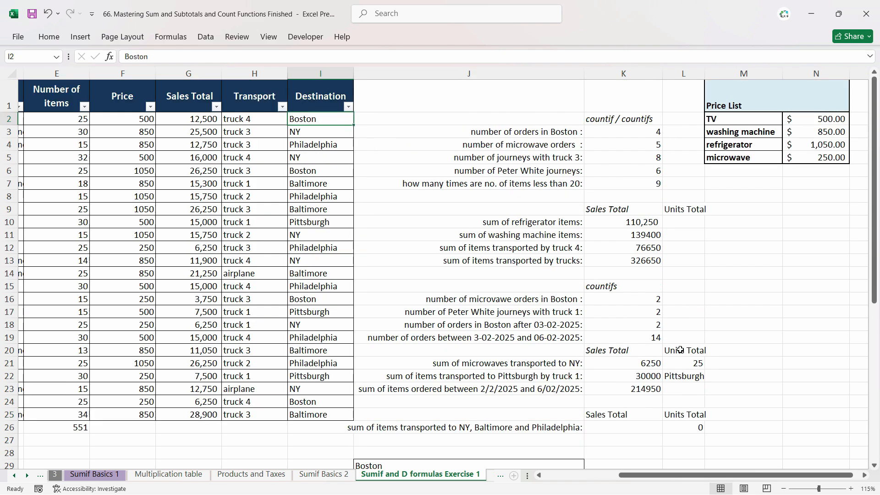
Replace the L26 formula with =SUMIF(Destination,$I$5,Number_of_items) to total the units transported to NY
left_click(700, 434)
left_click(701, 428)
type("=sumif")
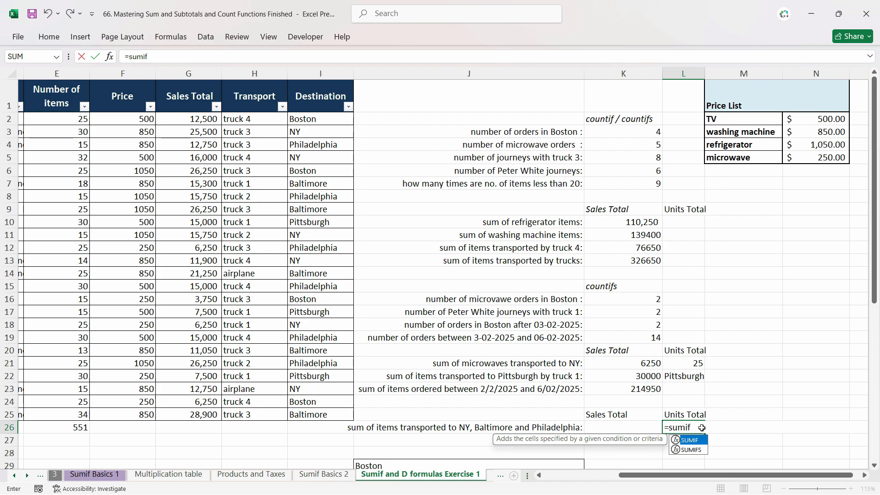
key("Tab")
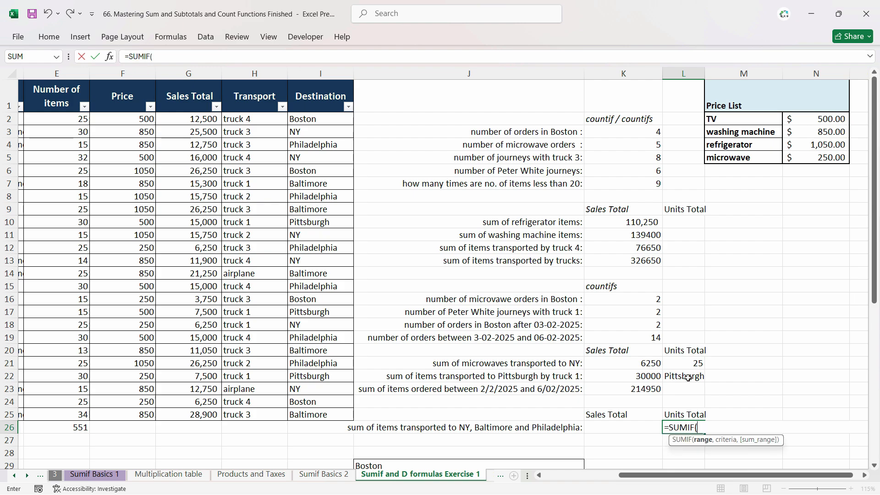
type("des")
key("Tab")
type(",")
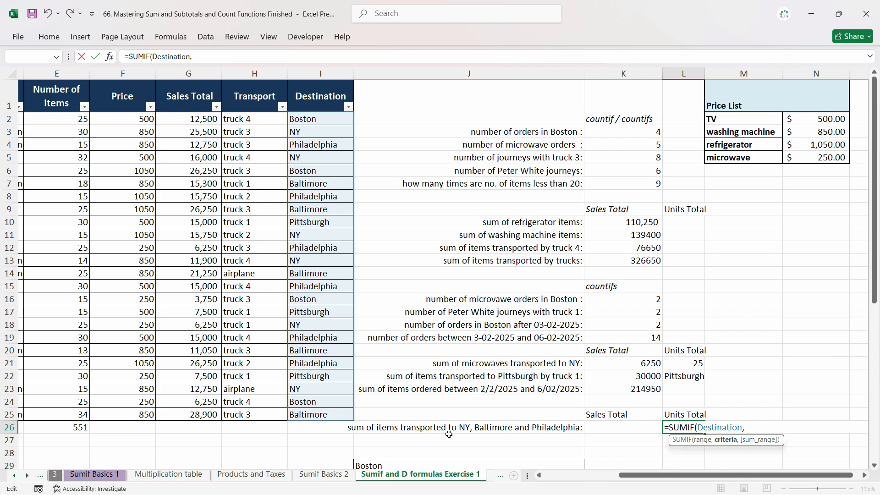
left_click(310, 159)
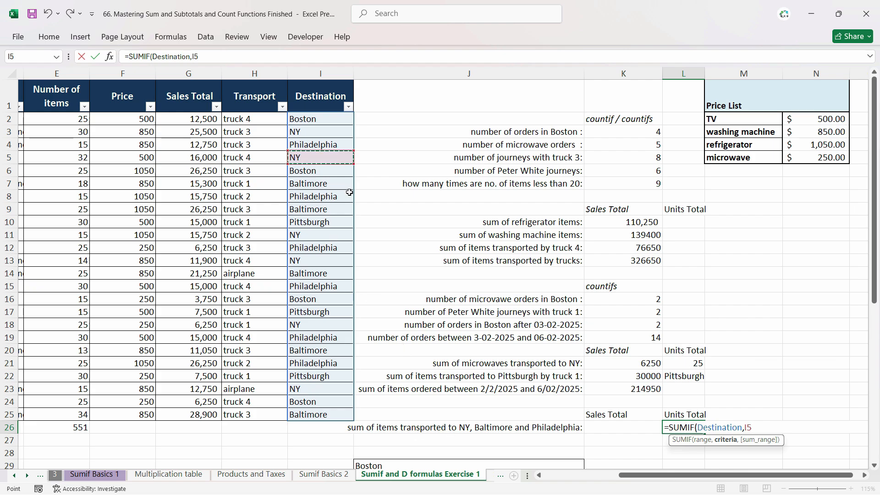
key("F4")
type(",Number_of_items")
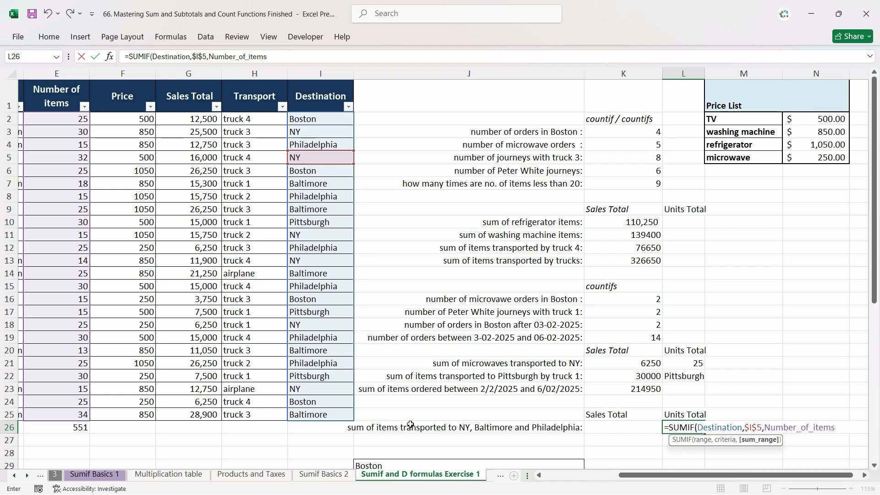
key("BackSpace")
key("Return")
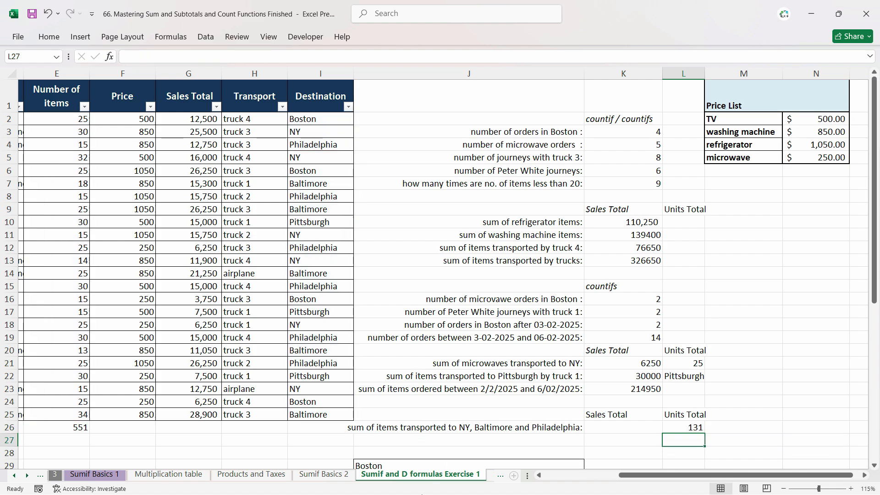
Extend the L26 formula with +SUMIF(Destination,$I$7,Number_of_items) to add the units transported to Baltimore
double_click(700, 430)
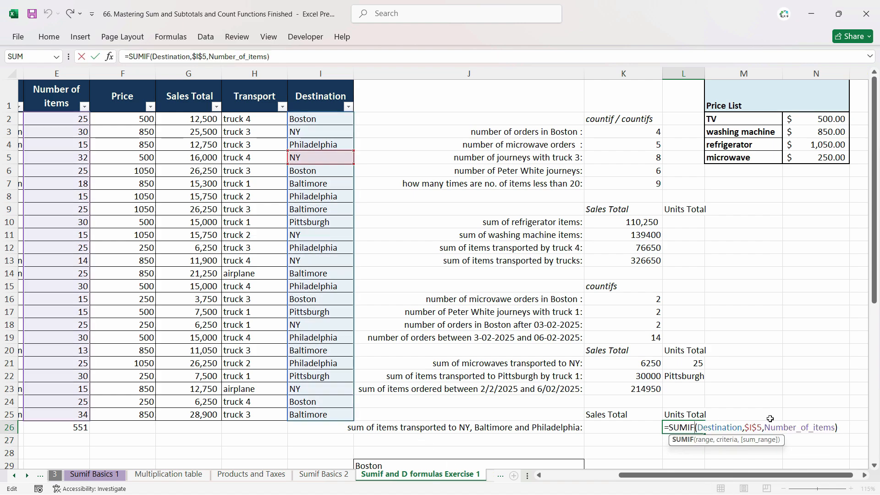
left_click(844, 428)
type("+sumif")
key("Tab")
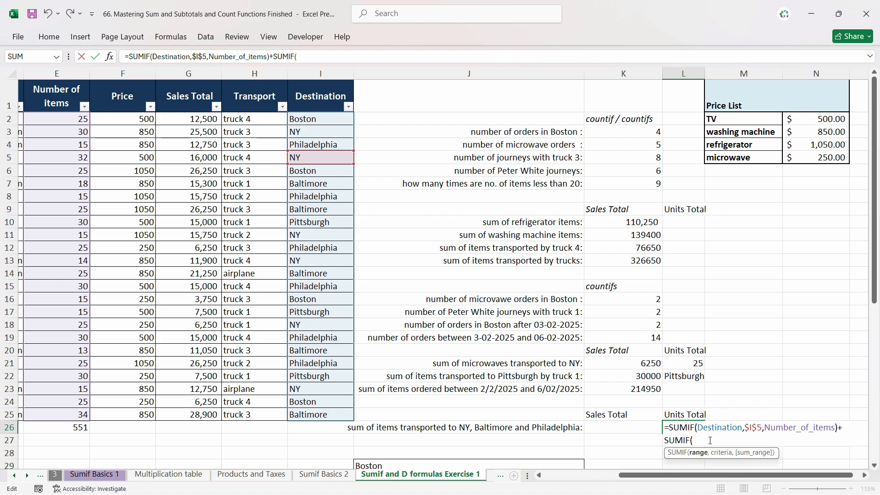
type("des")
key("Tab")
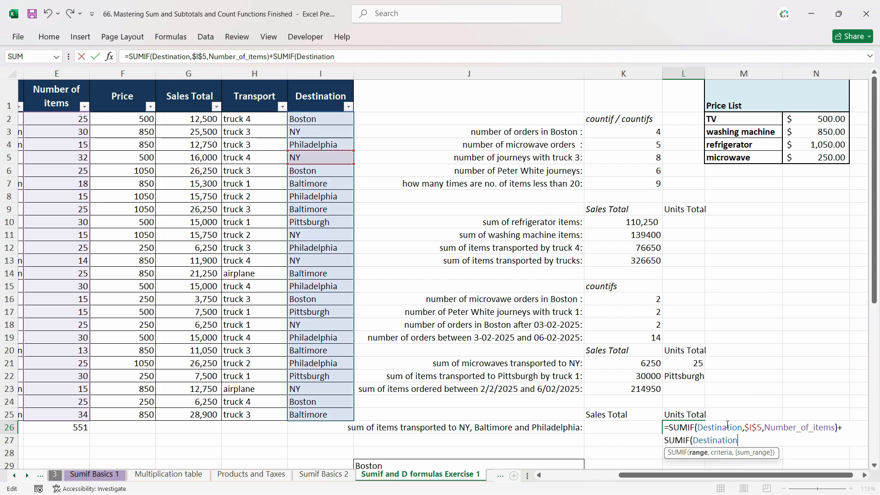
type(",")
left_click(320, 185)
key("F4")
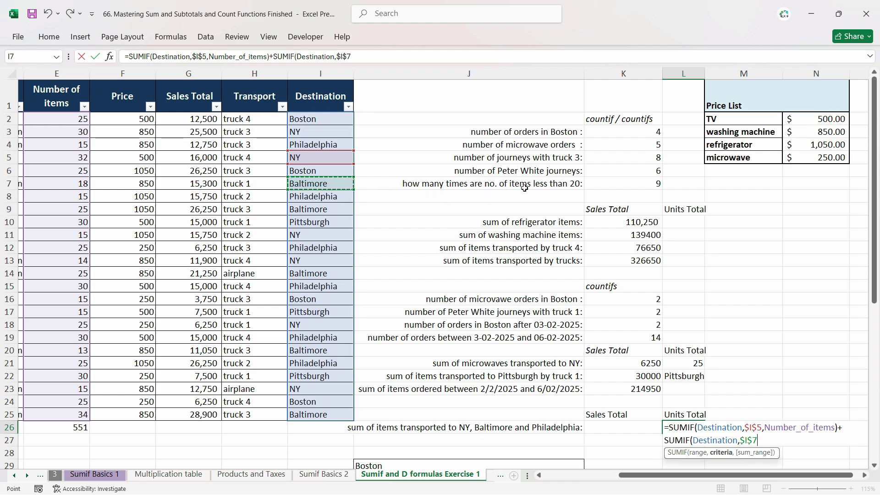
type(",")
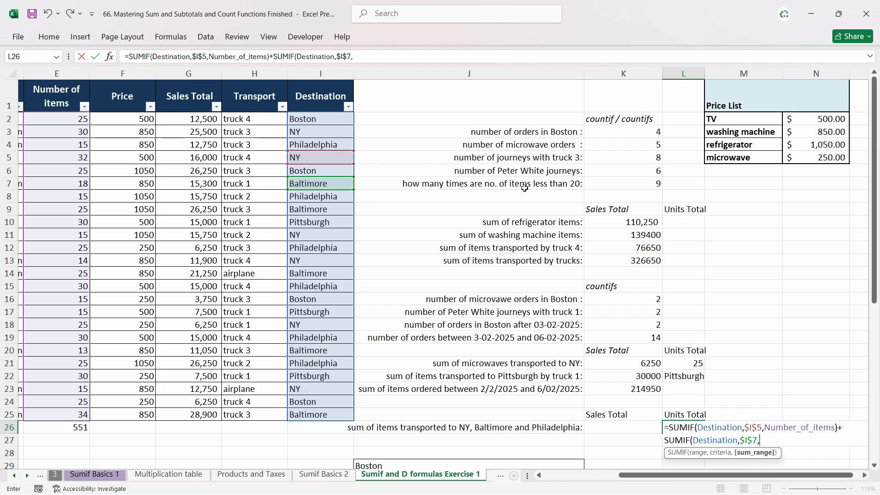
type("num")
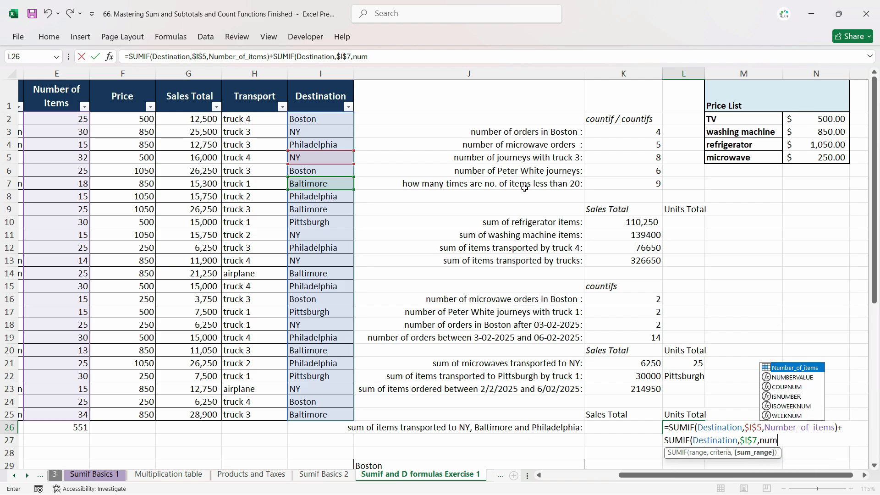
key("Tab")
Complete the L26 formula with +SUMIF(Destination,$I$4,Number_of_items) to include the units transported to Philadelphia
type(")+SUMIF(destination,")
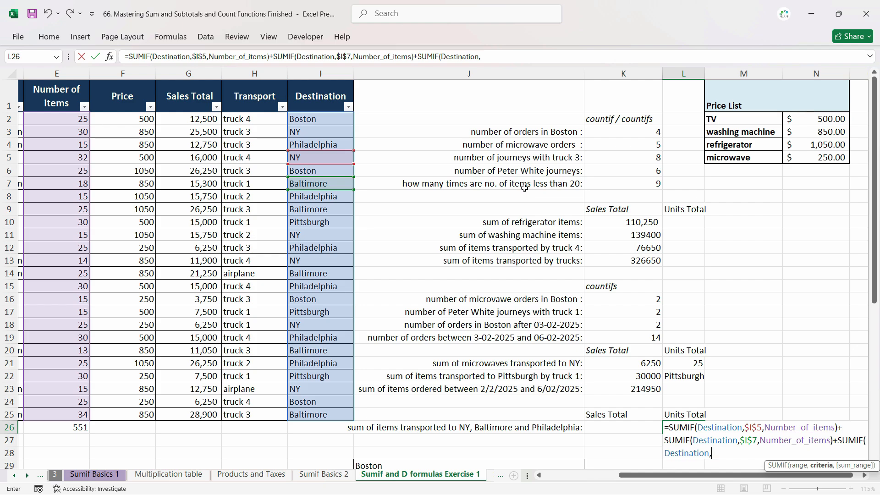
left_click(326, 145)
key("F4")
type(",")
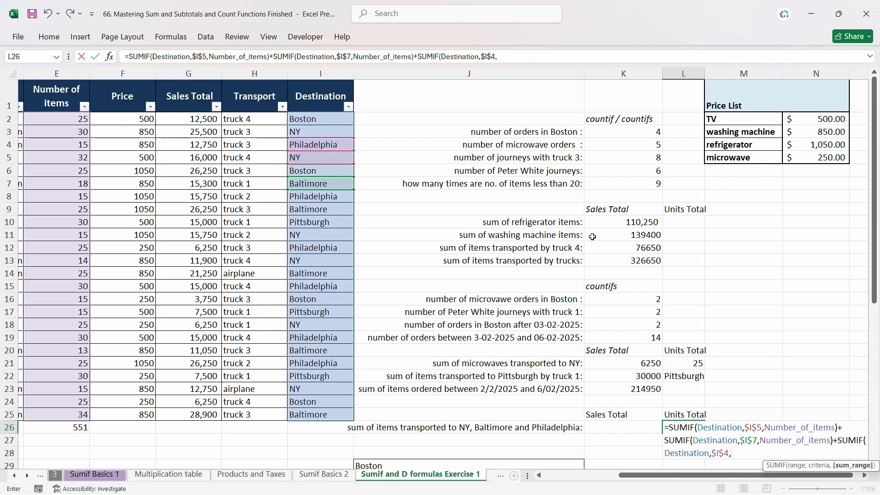
type("num")
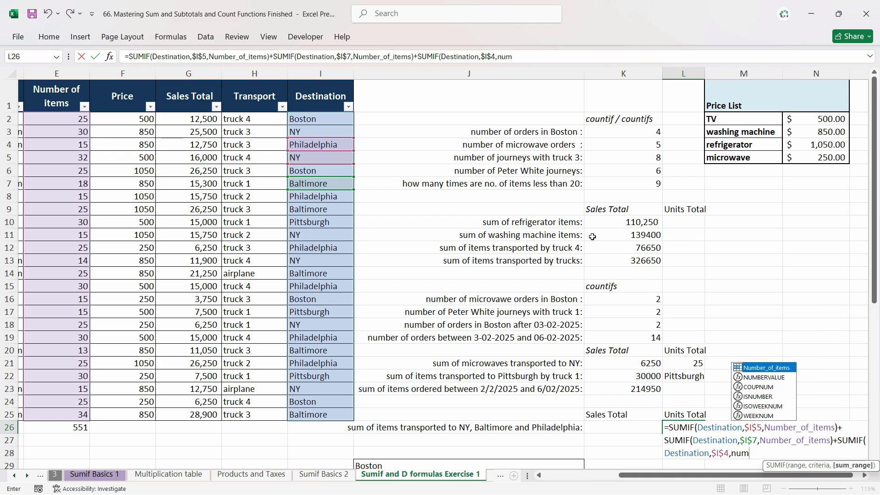
key("Tab")
key("Return")
key("Return")
left_click(673, 428)
Filter the Destination column to Baltimore, NY and Philadelphia and select the visible Number of items values to check their sum
left_click_drag(704, 475, 475, 339)
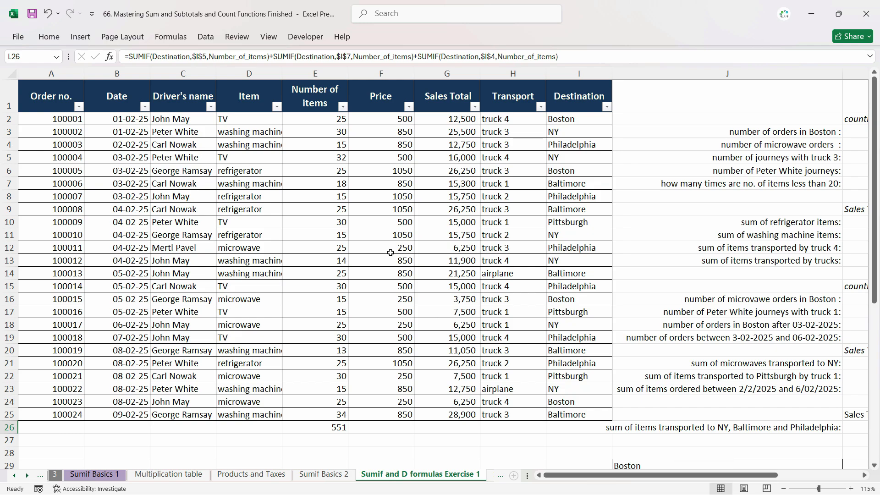
left_click(607, 110)
left_click(495, 256)
left_click(495, 266)
left_click(497, 276)
left_click(493, 275)
left_click(498, 286)
left_click(489, 296)
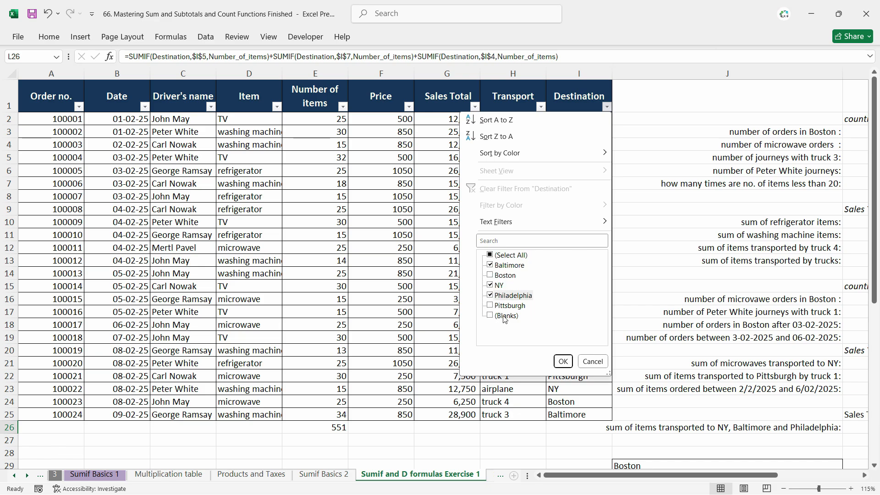
left_click(564, 361)
left_click_drag(312, 124, 339, 326)
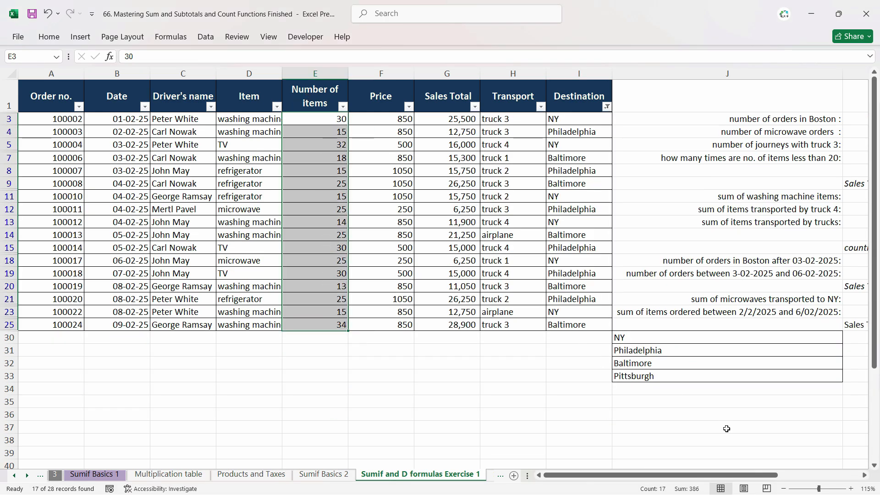
key("ctrl+q")
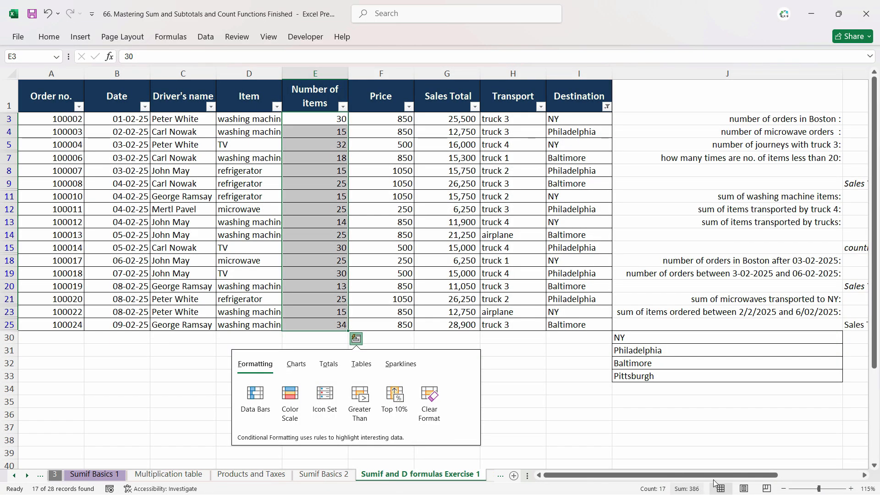
Clear the Destination filter and compare the L26 units total with the sum of the filtered items
left_click(607, 107)
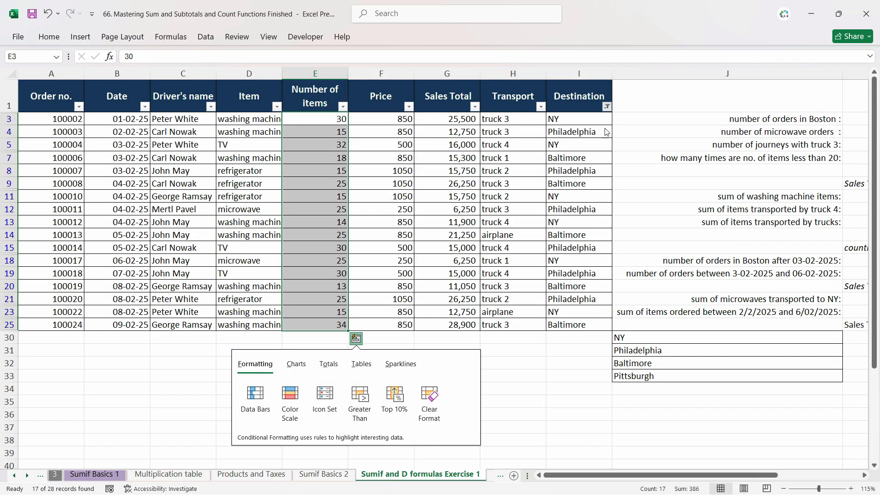
left_click(545, 197)
left_click(781, 312)
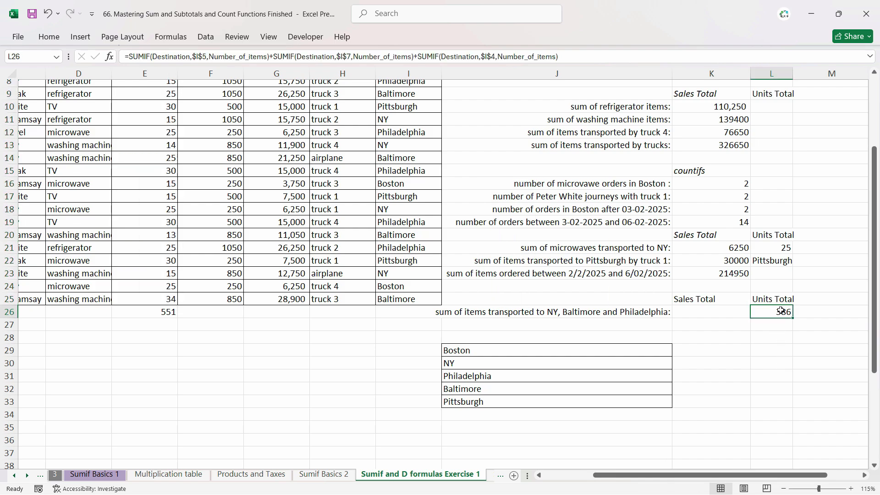
Review the remaining exercise cells: Sales Total in K26 and Units Total in L21:L23 and L10:L13
left_click(737, 314)
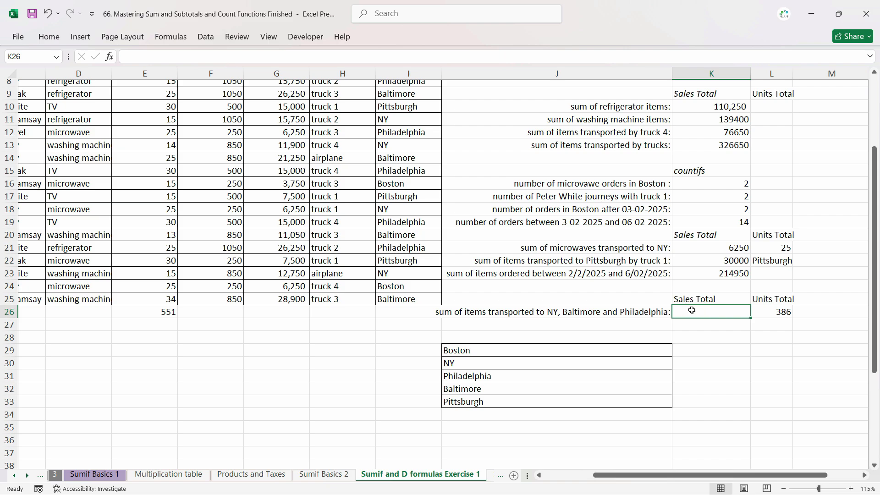
left_click_drag(777, 245, 777, 273)
scroll(734, 256, "up", 3)
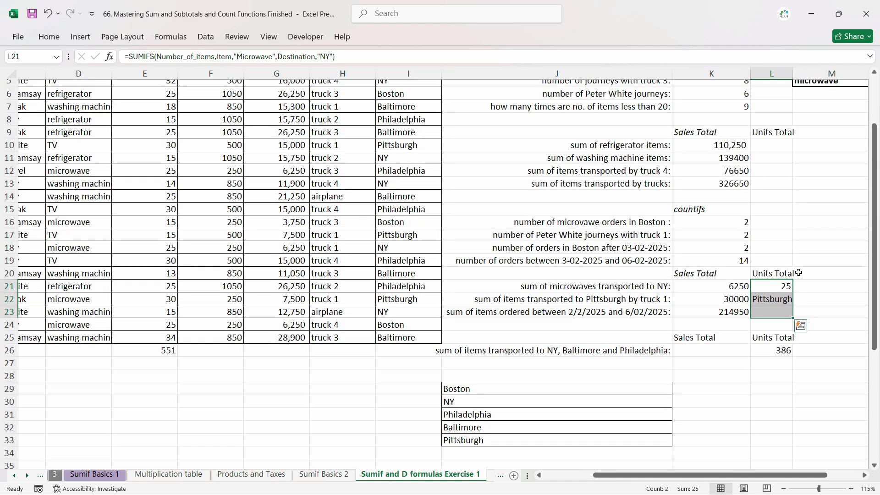
left_click(758, 225)
left_click_drag(771, 248, 772, 255)
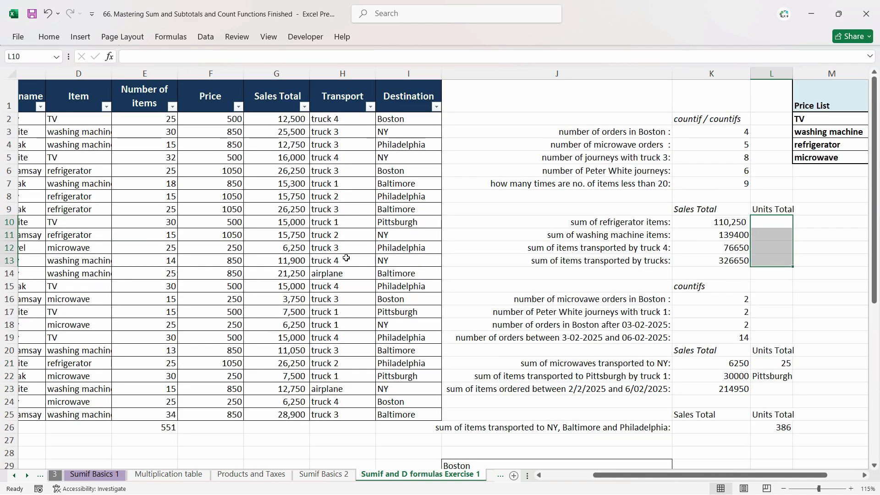
left_click(361, 261)
scroll(403, 390, "left", 3)
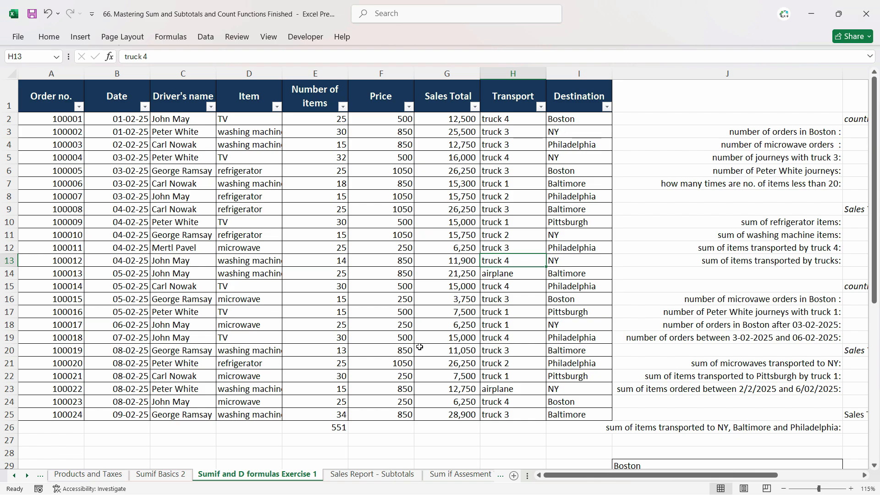